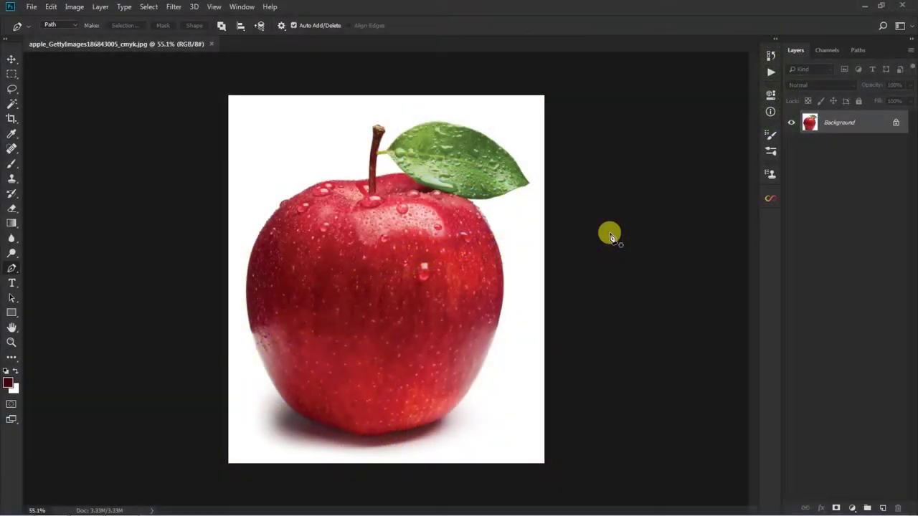
# Zoom in on the bottom edge of the apple in apple_GettyImages186843005_cmyk.jpg.
pyautogui.scroll(3, 289, 408)
# With the Pen tool, place curved anchors up the apple's left edge.
pyautogui.scroll(3, 282, 421)
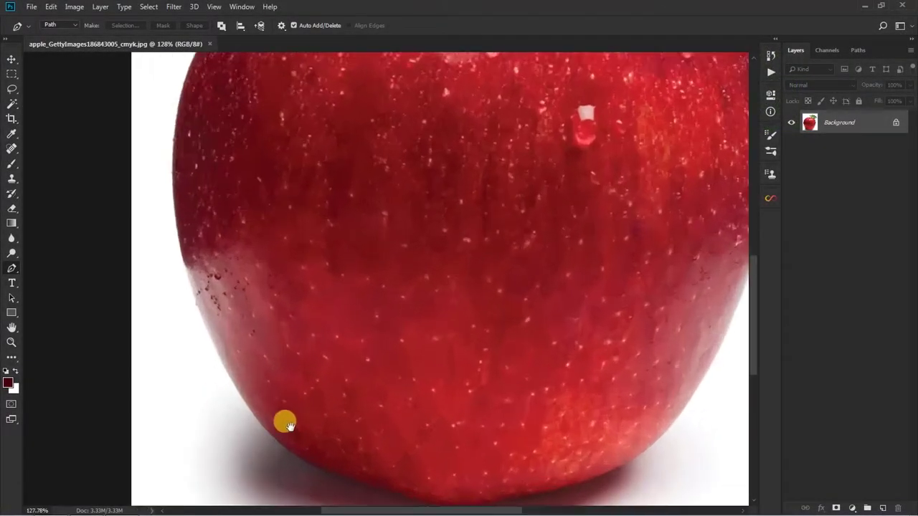
pyautogui.press('p')
pyautogui.scroll(1, 332, 302)
pyautogui.moveTo(207, 199); pyautogui.dragTo(301, 309)
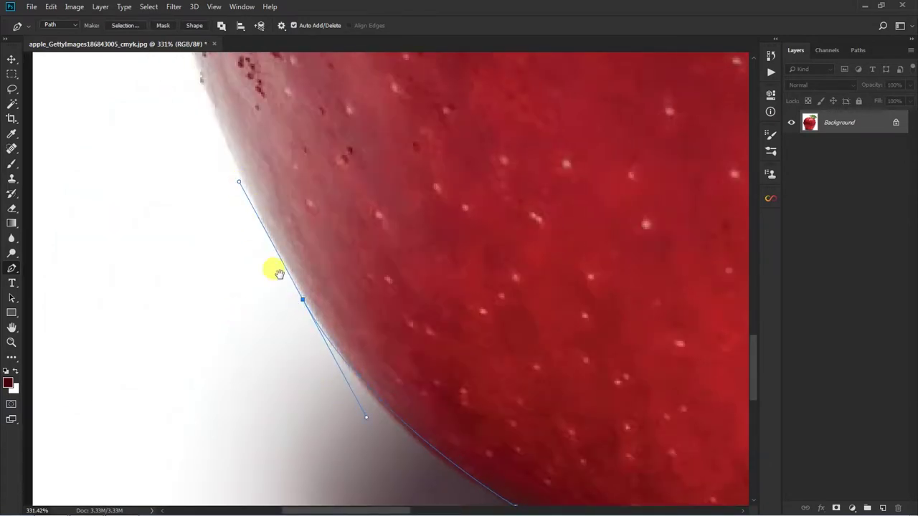
pyautogui.moveTo(218, 86); pyautogui.dragTo(307, 359)
pyautogui.moveTo(234, 123)
pyautogui.mouseDown()
pyautogui.moveTo(269, 332)
pyautogui.moveTo(289, 250)
pyautogui.mouseUp()
pyautogui.moveTo(295, 160)
pyautogui.mouseDown()
pyautogui.moveTo(297, 295)
pyautogui.moveTo(288, 322)
pyautogui.mouseUp()
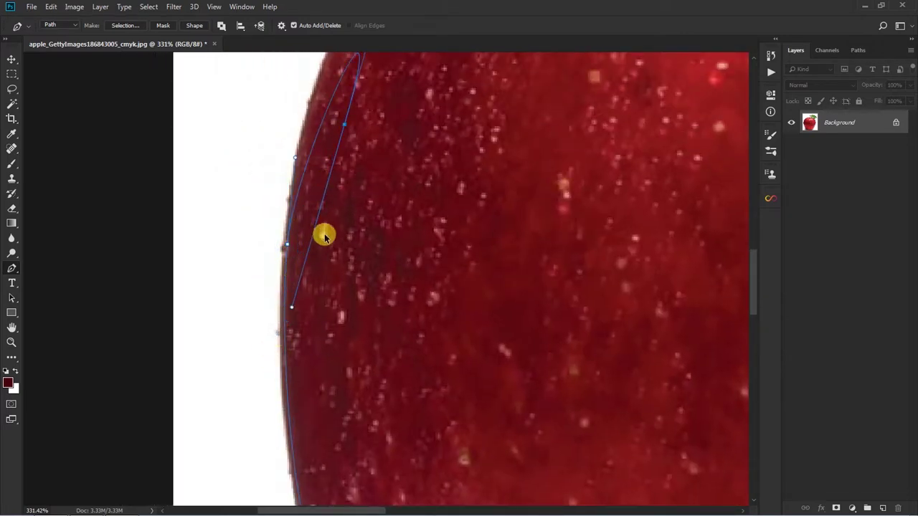
pyautogui.moveTo(334, 160); pyautogui.dragTo(239, 380)
pyautogui.click(273, 233)
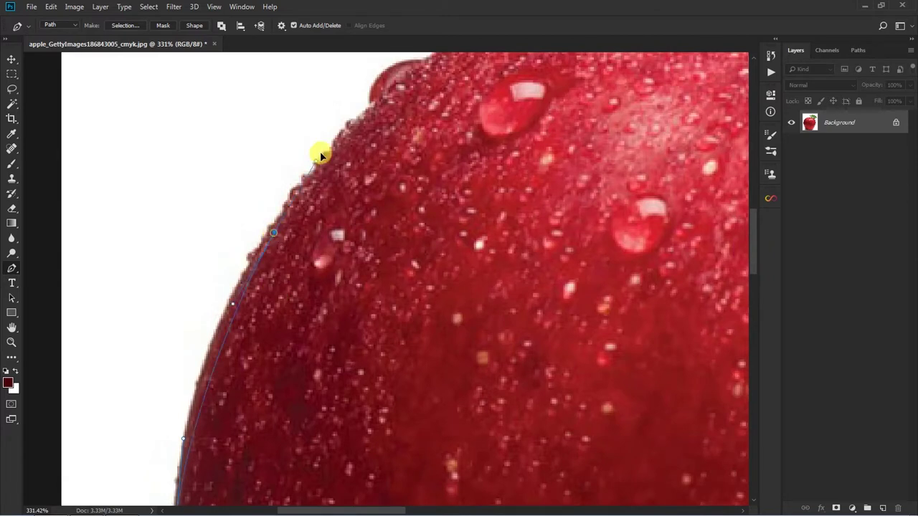
# Carry the path across the apple's top edge to the stem base and up its side.
pyautogui.scroll(3, 296, 262)
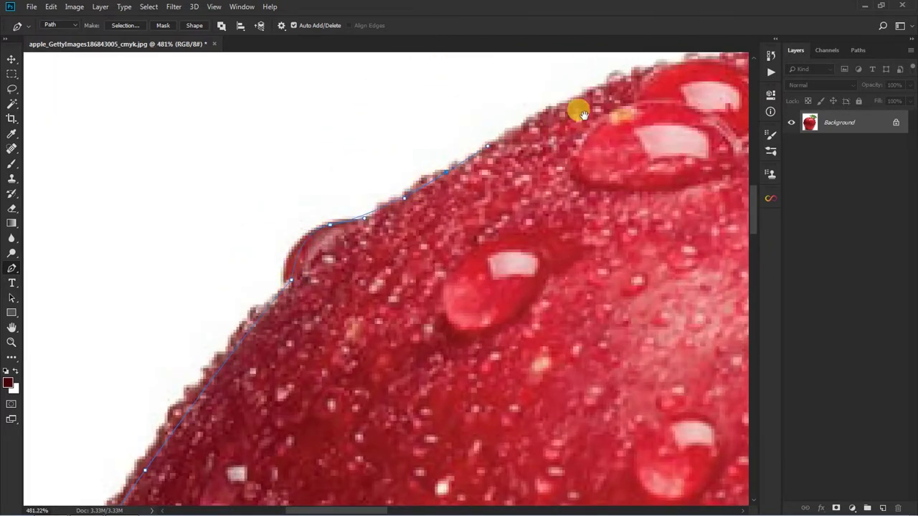
pyautogui.moveTo(578, 107); pyautogui.dragTo(300, 208)
pyautogui.click(475, 180)
pyautogui.moveTo(495, 175); pyautogui.dragTo(262, 221)
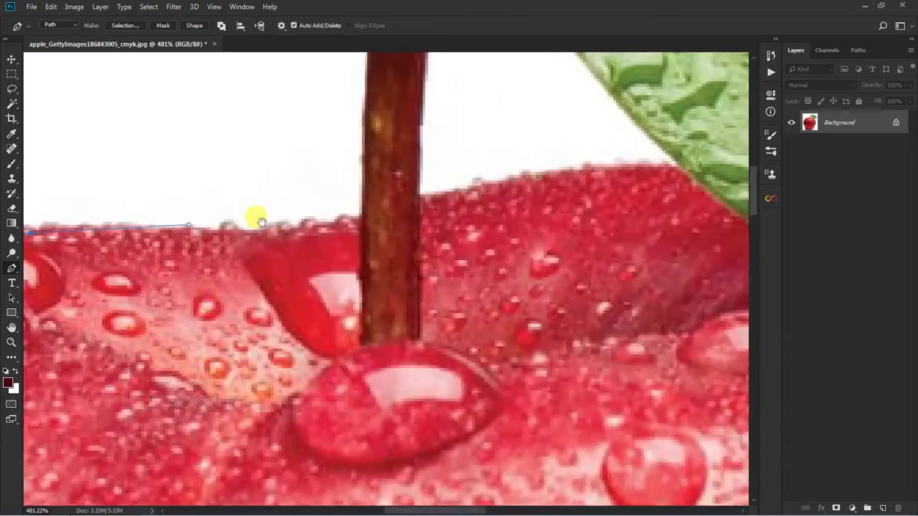
pyautogui.click(362, 226)
pyautogui.scroll(-1, 362, 226)
pyautogui.moveTo(359, 180)
pyautogui.mouseDown()
pyautogui.moveTo(352, 258)
pyautogui.moveTo(373, 185)
pyautogui.mouseUp()
pyautogui.moveTo(383, 127); pyautogui.dragTo(358, 297)
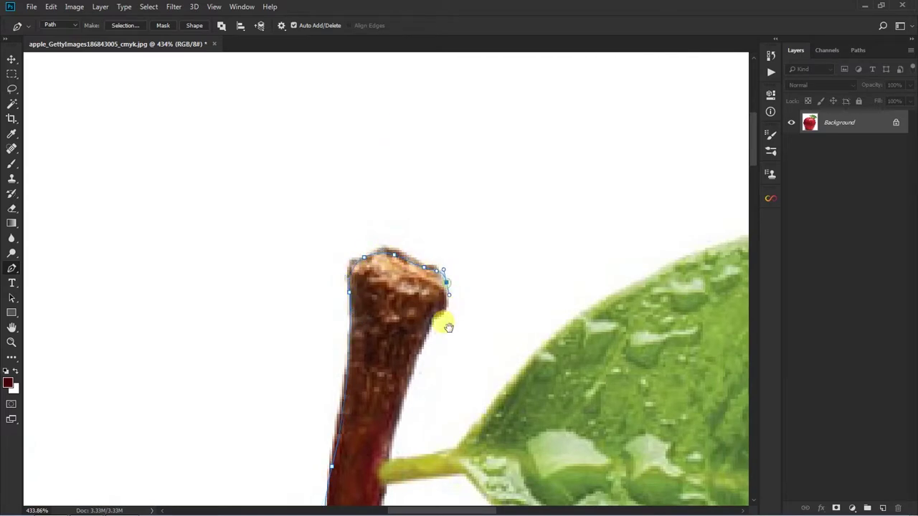
# Continue the path from the stem tip past the leaf stalk and along the leaf's upper edge.
pyautogui.moveTo(449, 327); pyautogui.dragTo(452, 206)
pyautogui.scroll(3, 428, 216)
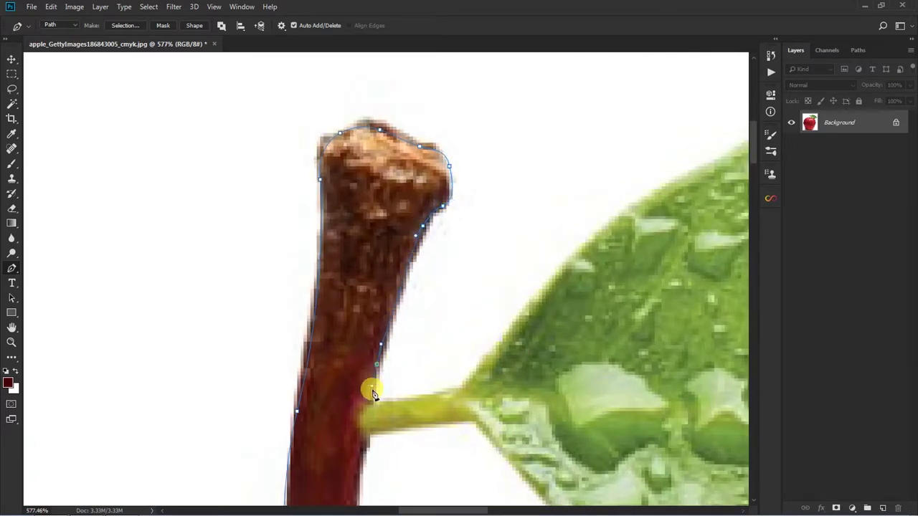
pyautogui.moveTo(360, 393); pyautogui.dragTo(324, 292)
pyautogui.scroll(1, 324, 292)
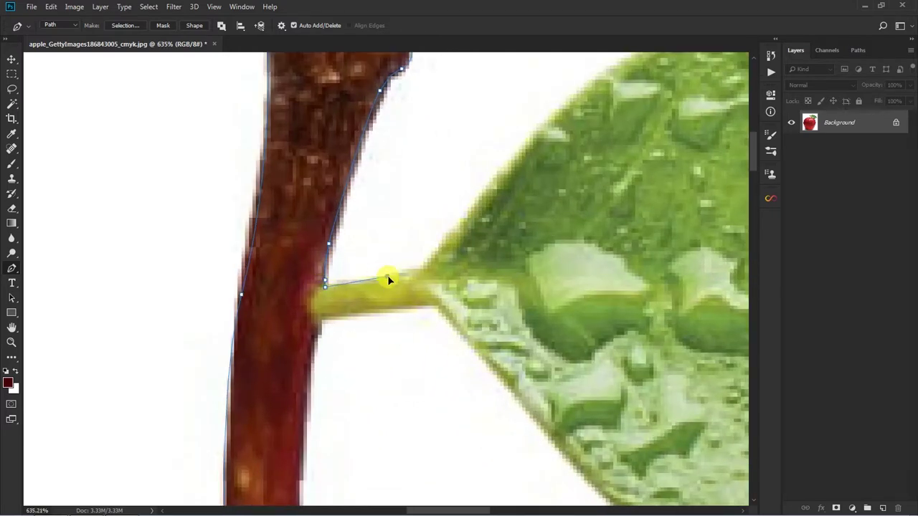
pyautogui.moveTo(414, 271); pyautogui.dragTo(374, 343)
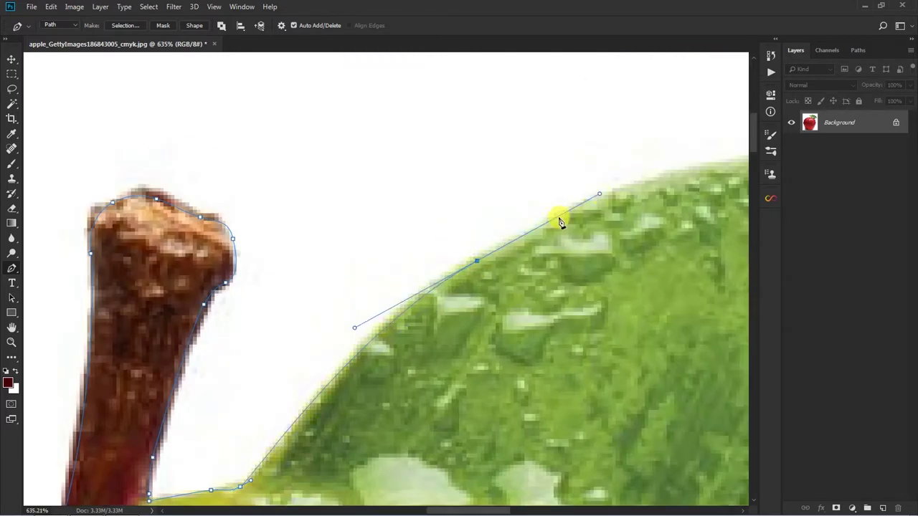
pyautogui.scroll(-3, 561, 223)
pyautogui.scroll(1, 349, 184)
pyautogui.moveTo(368, 185)
pyautogui.mouseDown()
pyautogui.moveTo(520, 218)
pyautogui.moveTo(332, 86)
pyautogui.mouseUp()
pyautogui.moveTo(451, 160)
pyautogui.mouseDown()
pyautogui.moveTo(552, 254)
pyautogui.moveTo(480, 150)
pyautogui.mouseUp()
pyautogui.moveTo(524, 217); pyautogui.dragTo(488, 99)
pyautogui.scroll(2, 533, 120)
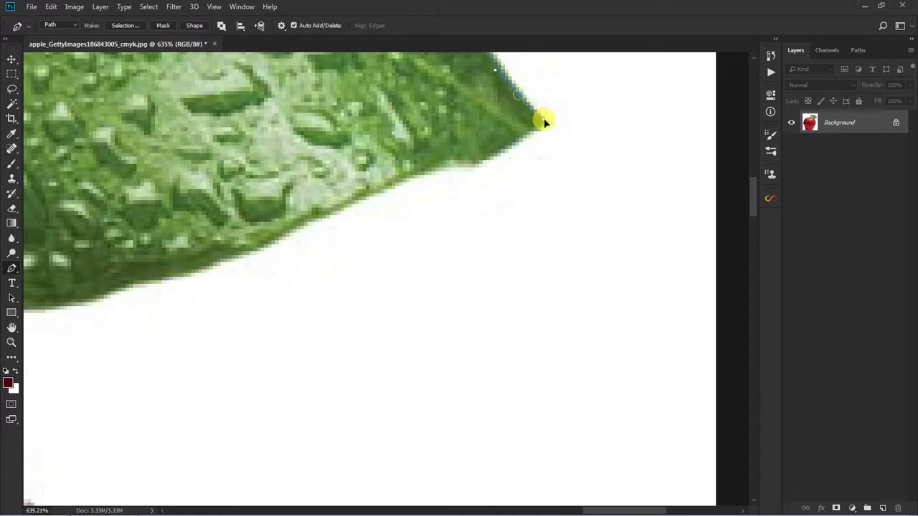
# Bring the path from the leaf tip along its underside back to the apple.
pyautogui.moveTo(487, 156); pyautogui.dragTo(466, 160)
pyautogui.moveTo(304, 192)
pyautogui.mouseDown()
pyautogui.moveTo(241, 265)
pyautogui.moveTo(469, 235)
pyautogui.mouseUp()
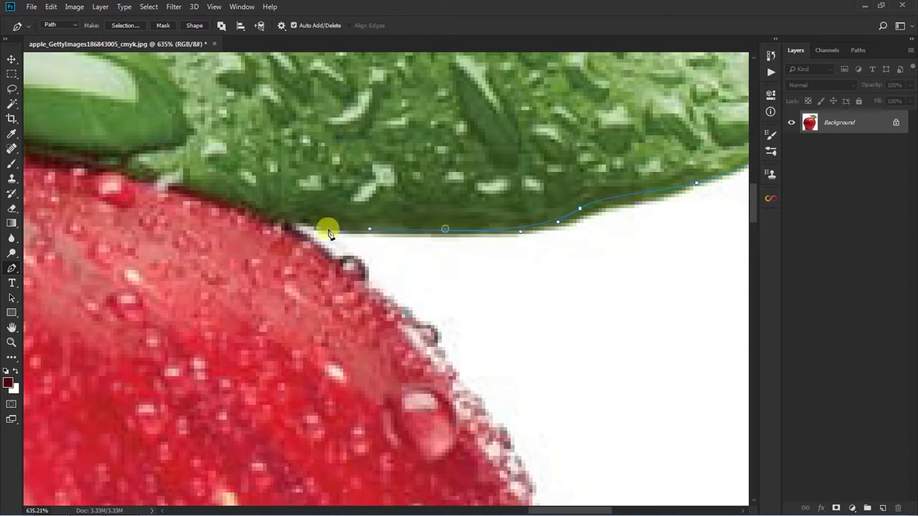
pyautogui.click(291, 226)
pyautogui.scroll(-2, 376, 297)
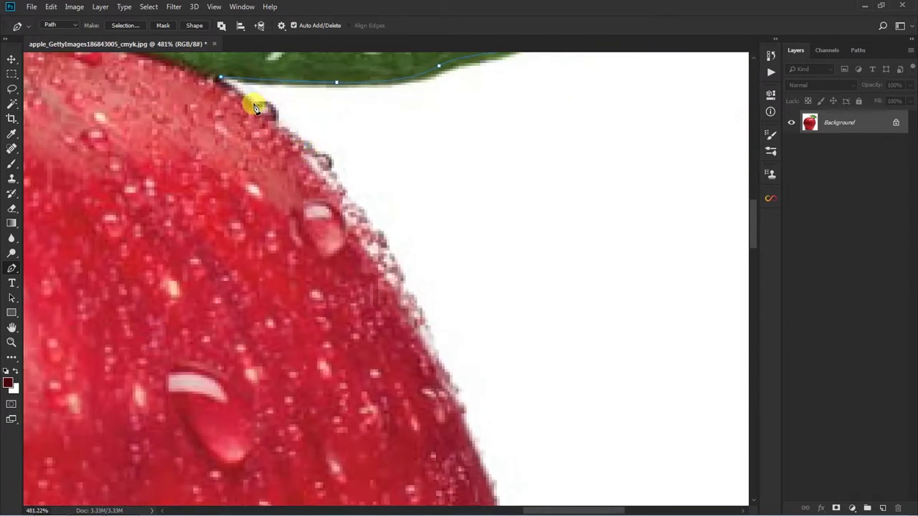
pyautogui.scroll(-2, 344, 171)
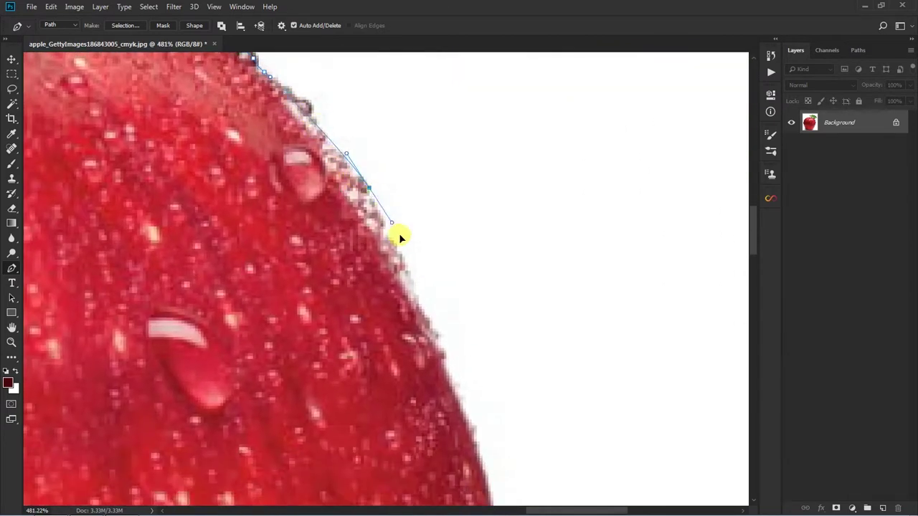
pyautogui.scroll(-2, 399, 233)
pyautogui.scroll(-2, 385, 195)
pyautogui.scroll(-2, 418, 266)
# Add anchors down the apple's right edge toward its bottom.
pyautogui.moveTo(418, 266)
pyautogui.mouseDown()
pyautogui.moveTo(387, 160)
pyautogui.moveTo(402, 229)
pyautogui.mouseUp()
pyautogui.click(407, 237)
pyautogui.scroll(-2, 410, 325)
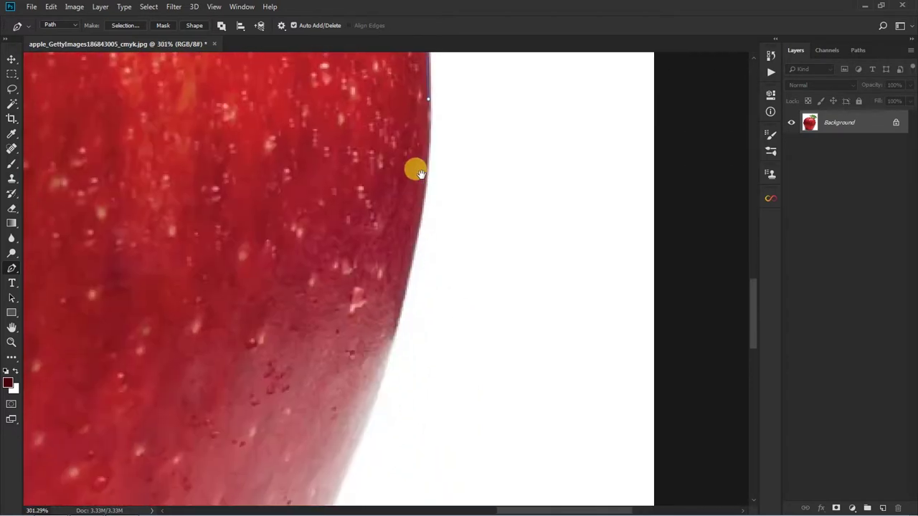
pyautogui.click(381, 321)
pyautogui.scroll(-2, 346, 353)
pyautogui.moveTo(348, 354); pyautogui.dragTo(498, 113)
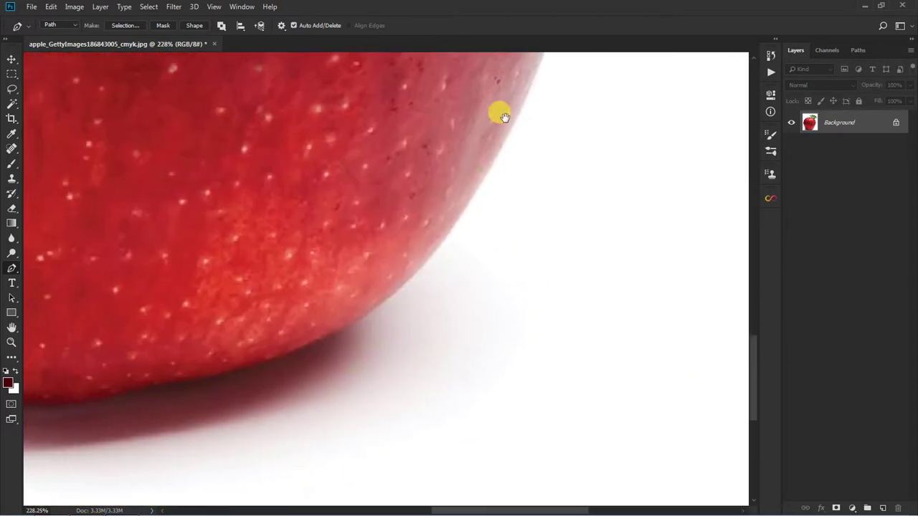
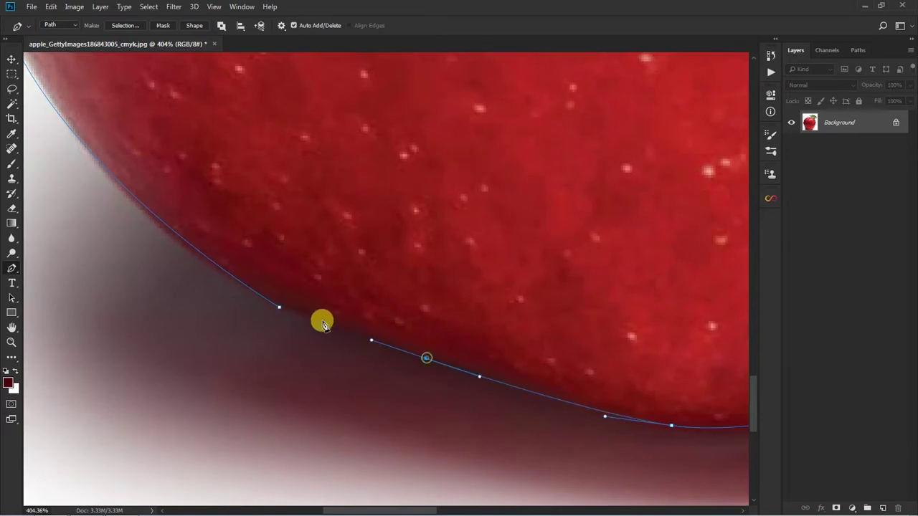
# Turn the apple's pen path into a layer mask on Layer 0, leaving transparency behind.
pyautogui.scroll(-1, 337, 333)
pyautogui.hotkey('ctrl', 'Return')
pyautogui.scroll(-3, 344, 335)
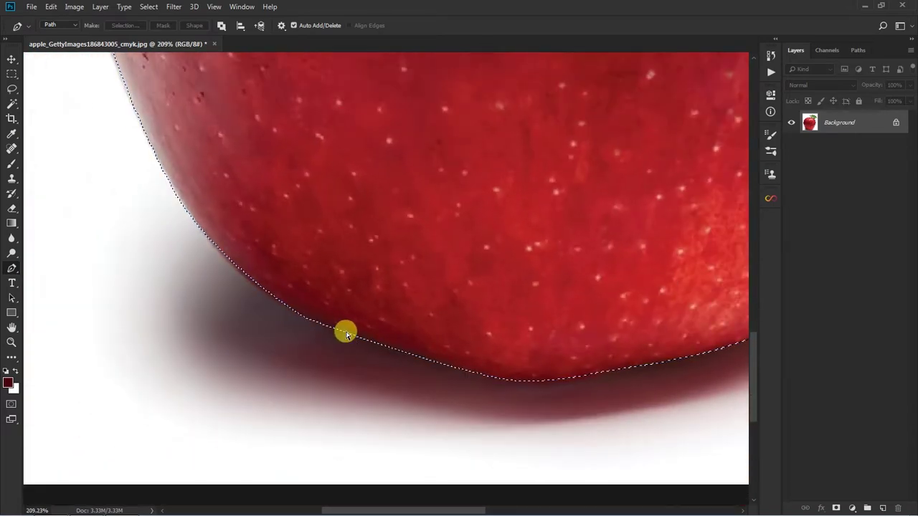
pyautogui.scroll(2, 345, 332)
pyautogui.hotkey('ctrl', '0')
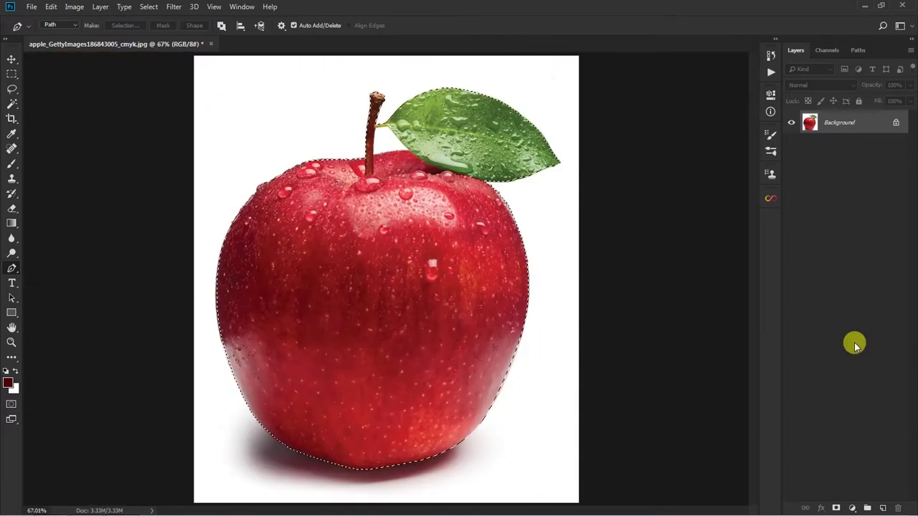
pyautogui.click(836, 508)
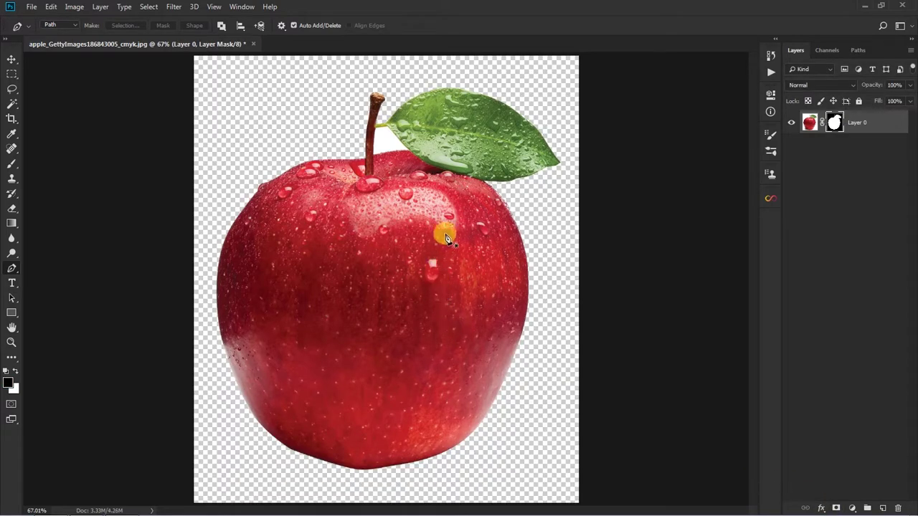
# Trace a pen path around the white gap between the apple's stem and leaf.
pyautogui.press('v')
pyautogui.scroll(2, 392, 147)
pyautogui.scroll(2, 392, 147)
pyautogui.press('p')
pyautogui.scroll(2, 389, 123)
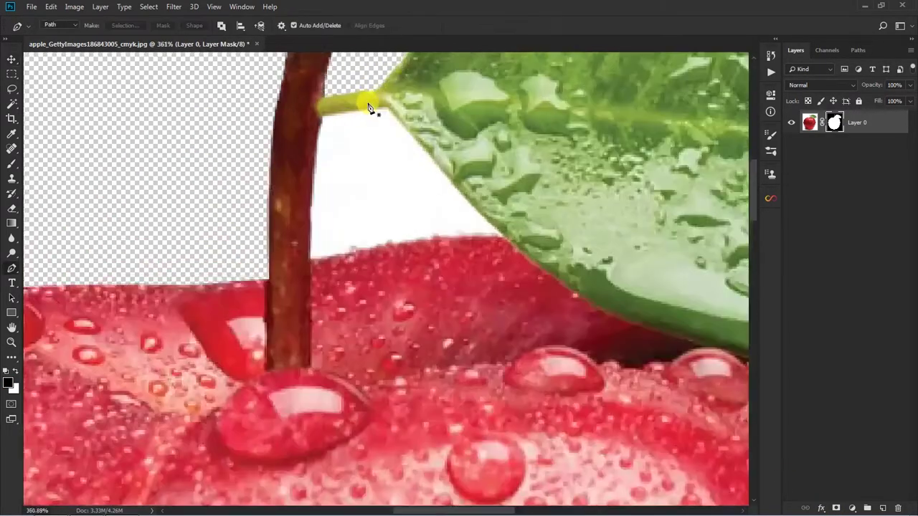
pyautogui.scroll(2, 373, 107)
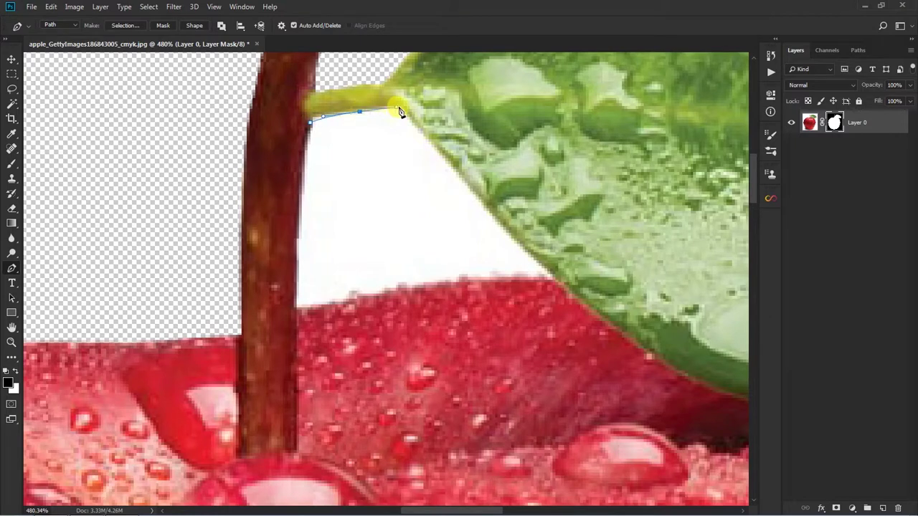
pyautogui.click(486, 203)
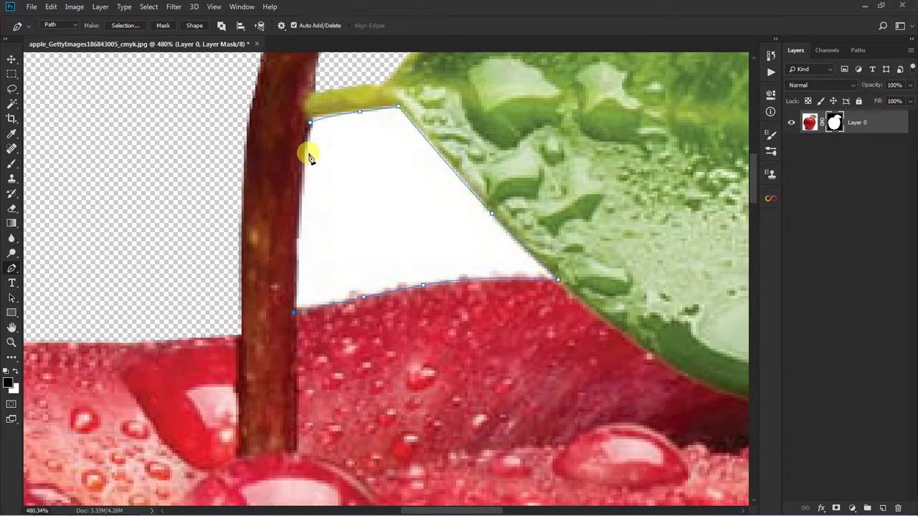
pyautogui.moveTo(300, 155); pyautogui.dragTo(313, 126)
pyautogui.scroll(-1, 338, 152)
# Mask out the stem-leaf gap by filling its selection with black in the layer mask.
pyautogui.hotkey('ctrl', 'Return')
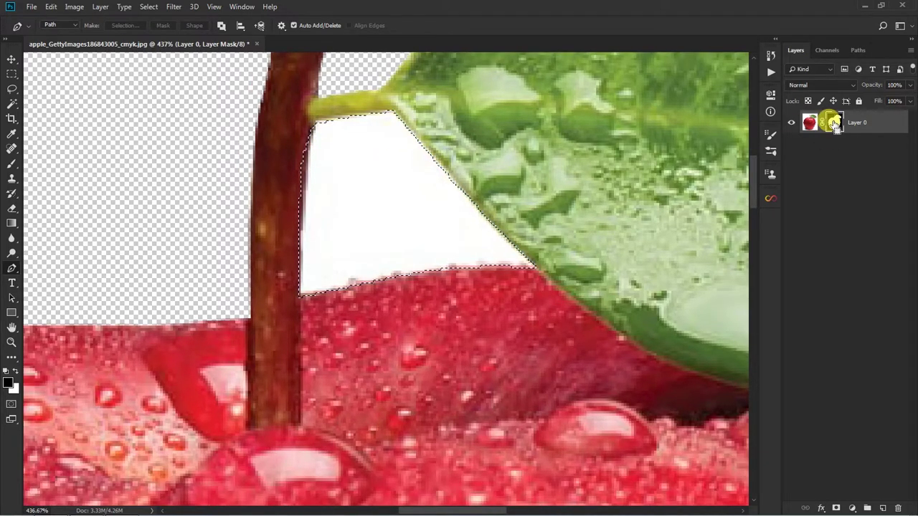
pyautogui.hotkey('alt', 'BackSpace')
pyautogui.scroll(-2, 439, 201)
pyautogui.scroll(-1, 438, 202)
pyautogui.scroll(-1, 438, 202)
pyautogui.scroll(-1, 438, 204)
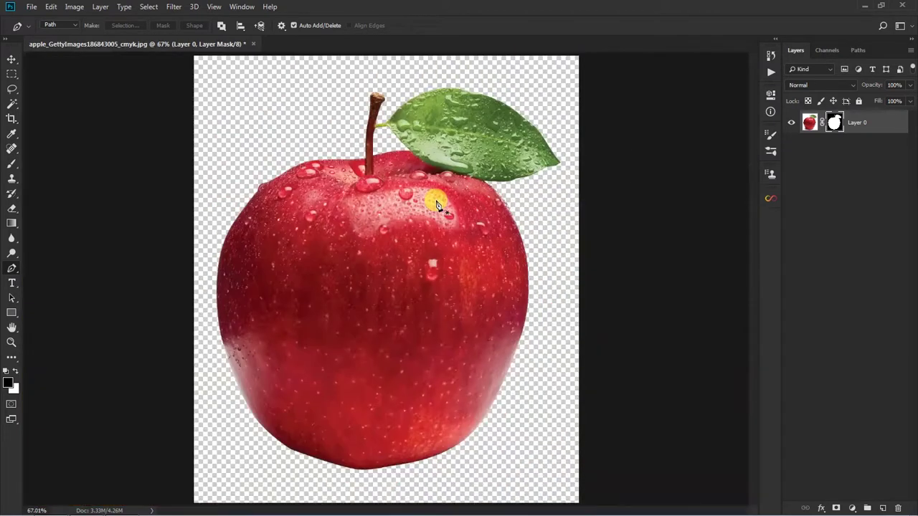
# Widen the canvas with a new Canvas Size width and fit it in the window.
pyautogui.press('v')
pyautogui.hotkey('ctrl', 'alt', 'c')
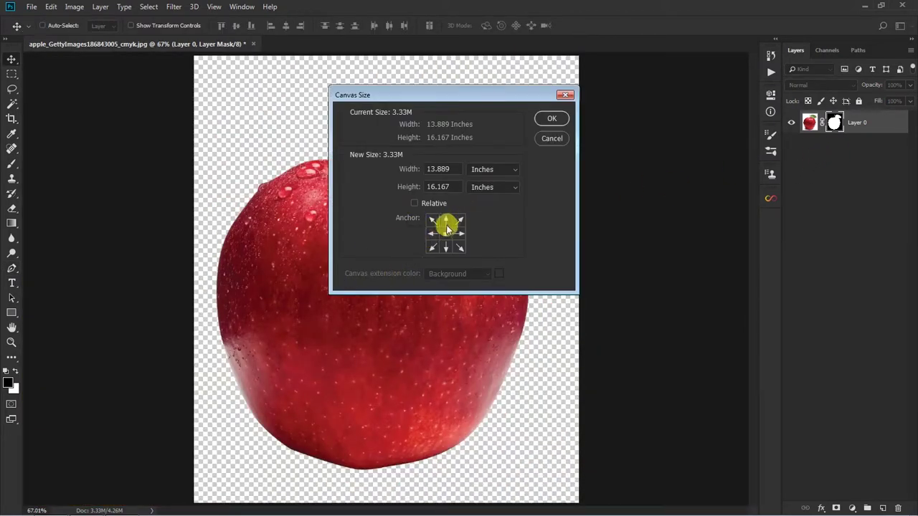
pyautogui.doubleClick(441, 168)
pyautogui.write('250')
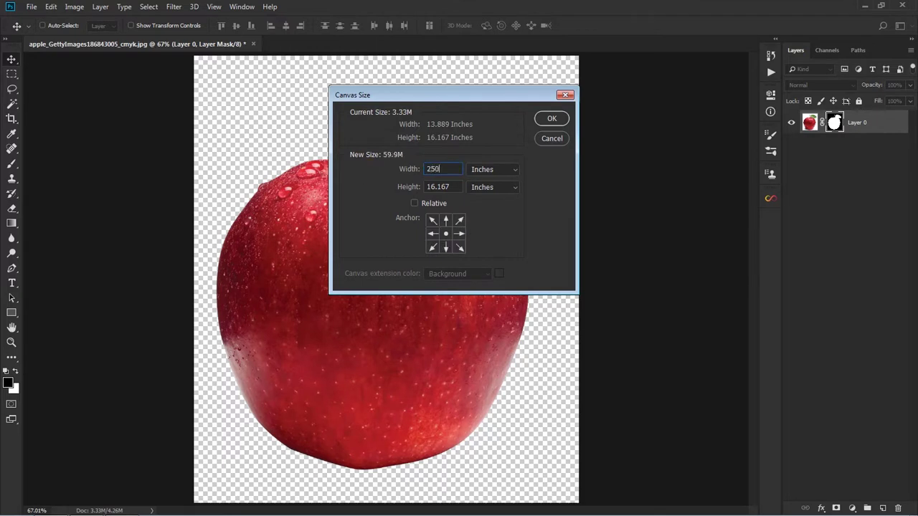
pyautogui.press('Return')
pyautogui.hotkey('ctrl', '0')
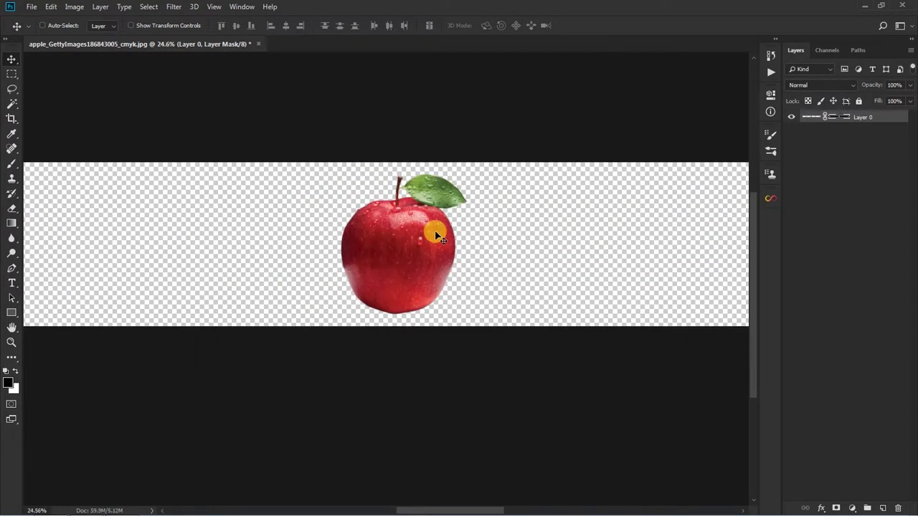
pyautogui.scroll(-2, 436, 237)
pyautogui.scroll(-1, 435, 236)
# Reduce the canvas to a smaller width, accept the clipping, and target the layer's image.
pyautogui.hotkey('ctrl', 'alt', 'c')
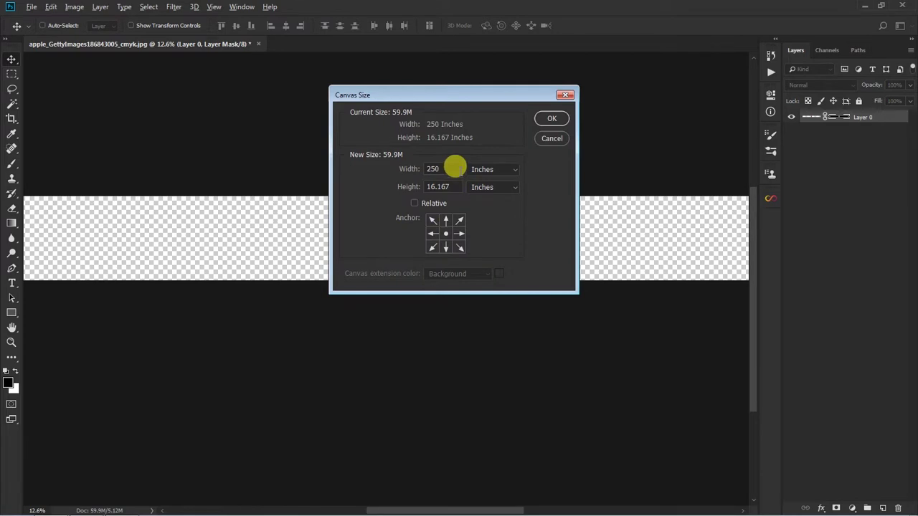
pyautogui.write('2')
pyautogui.press('Return')
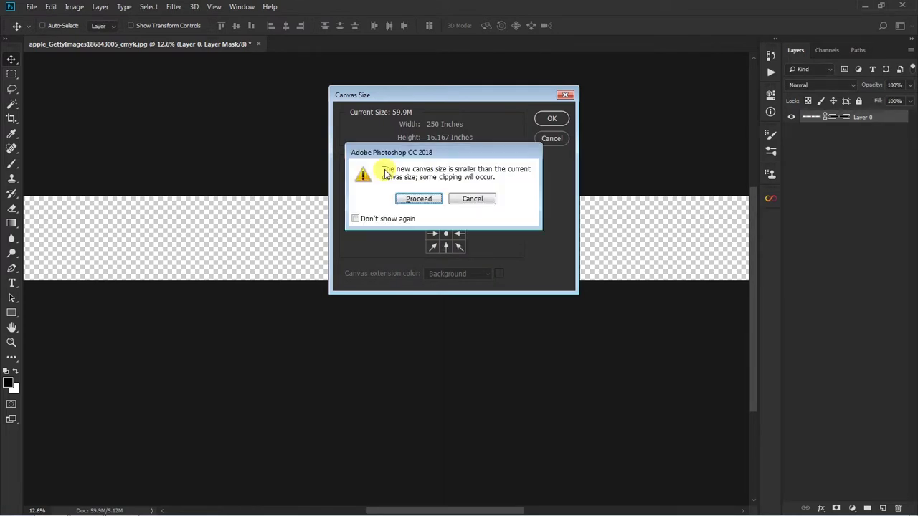
pyautogui.click(428, 204)
pyautogui.scroll(4, 420, 243)
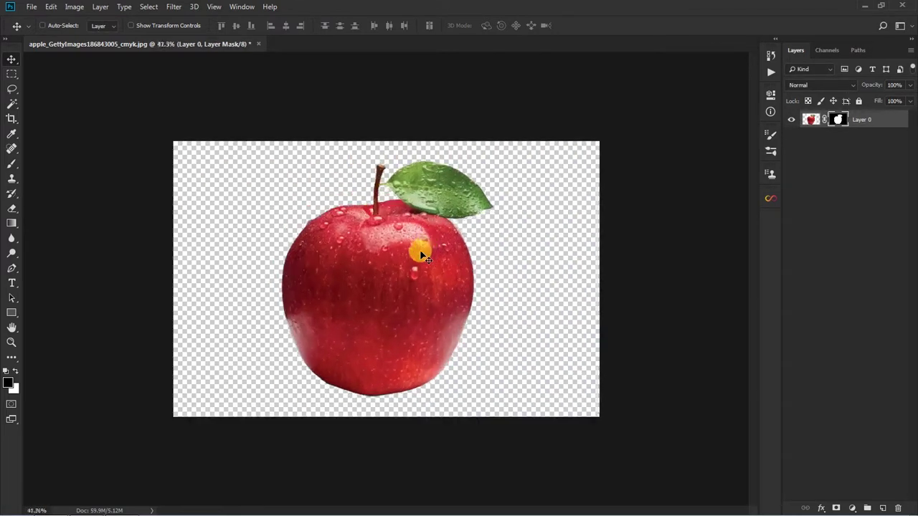
pyautogui.hotkey('ctrl', '2')
pyautogui.click(408, 262)
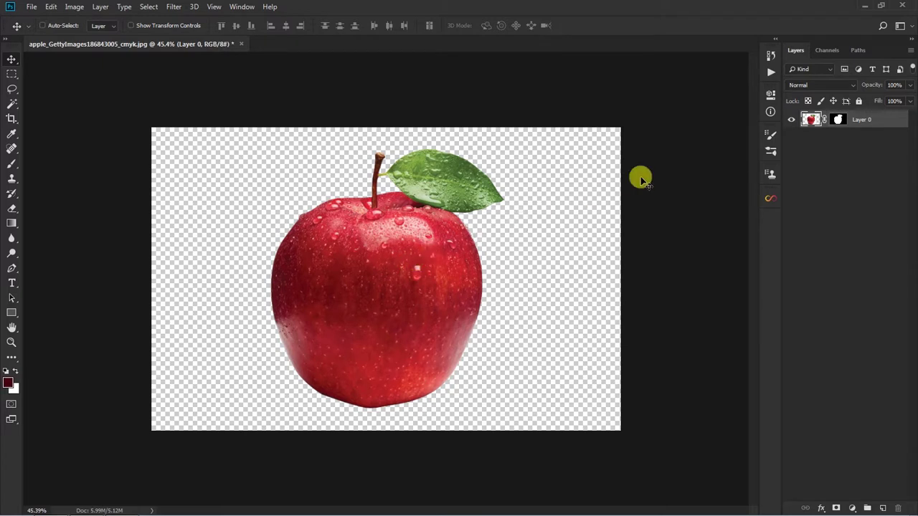
# Scale the apple on Layer 0 down slightly with Free Transform.
pyautogui.hotkey('ctrl', 't')
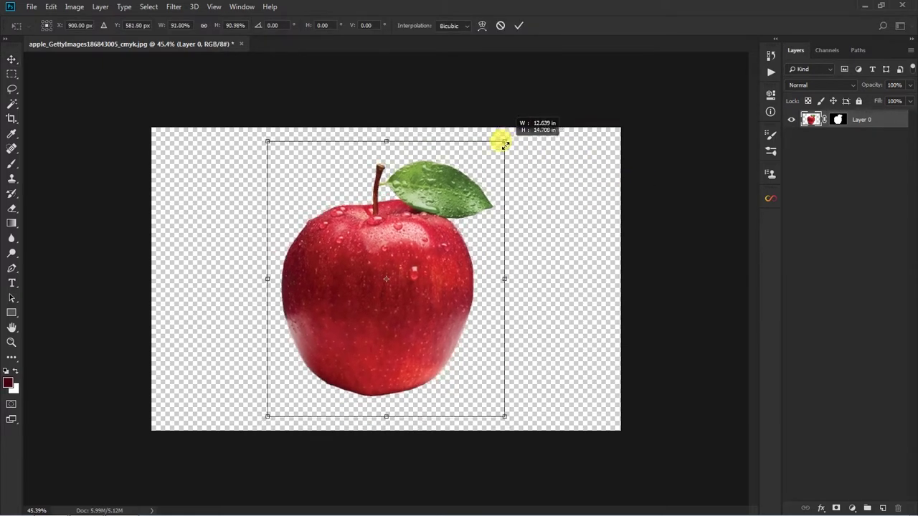
pyautogui.moveTo(514, 132); pyautogui.dragTo(473, 159)
pyautogui.press('Return')
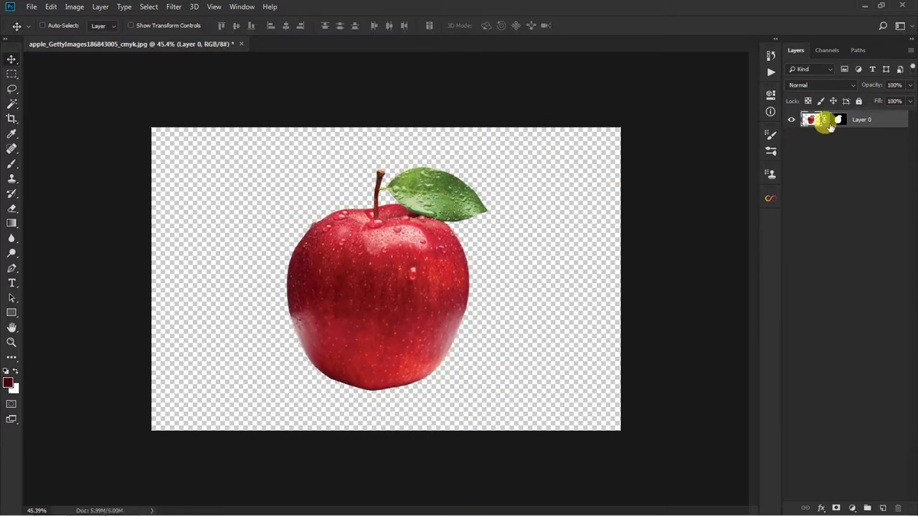
# Duplicate Layer 0 and permanently apply the mask on Layer 0 copy.
pyautogui.hotkey('ctrl', 'j')
pyautogui.rightClick(837, 119)
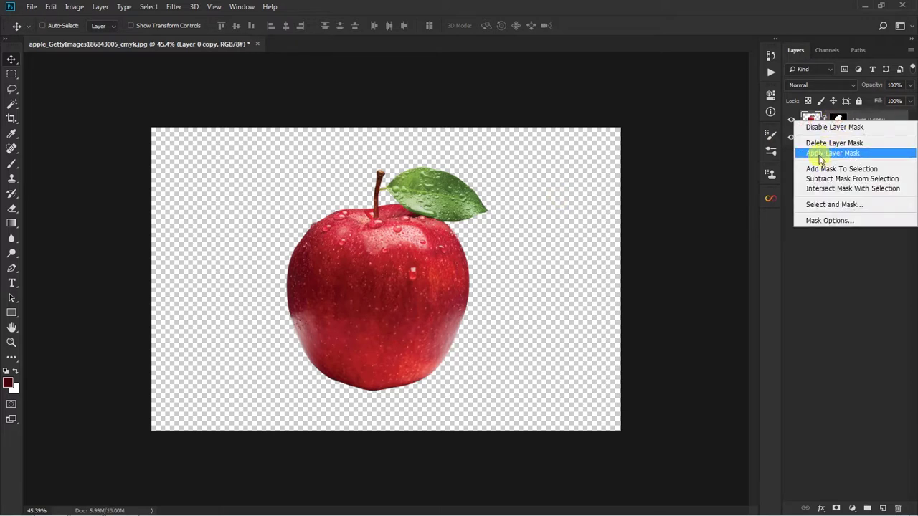
pyautogui.click(821, 157)
pyautogui.click(836, 124)
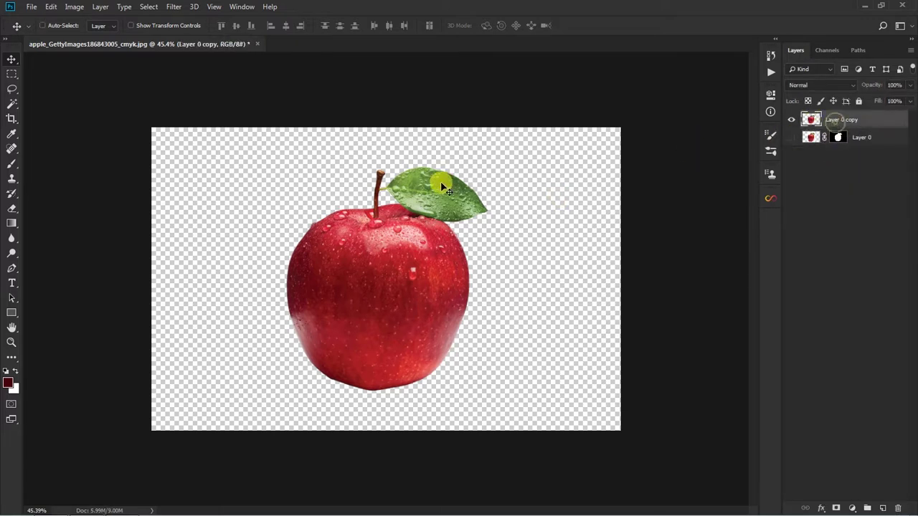
pyautogui.scroll(2, 436, 180)
# Lasso the apple's upper half and leaf along a wavy mid-apple line, undoing an accidental cut.
pyautogui.press('l')
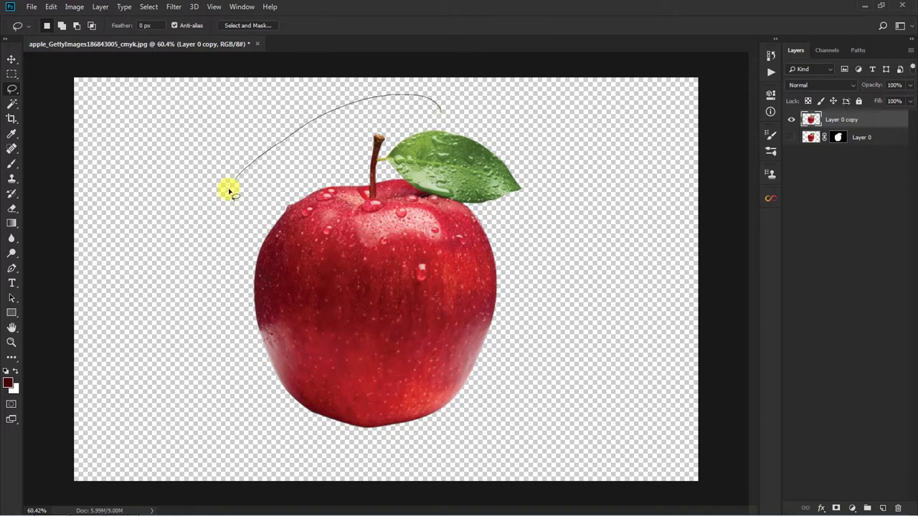
pyautogui.moveTo(288, 322); pyautogui.dragTo(415, 318)
pyautogui.moveTo(497, 324); pyautogui.dragTo(539, 290)
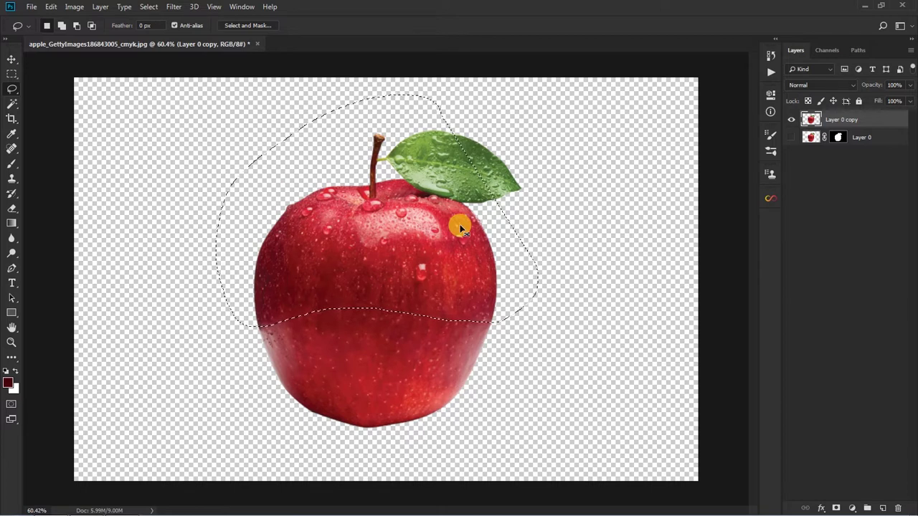
pyautogui.hotkey('ctrl', 'x')
pyautogui.hotkey('ctrl', 'z')
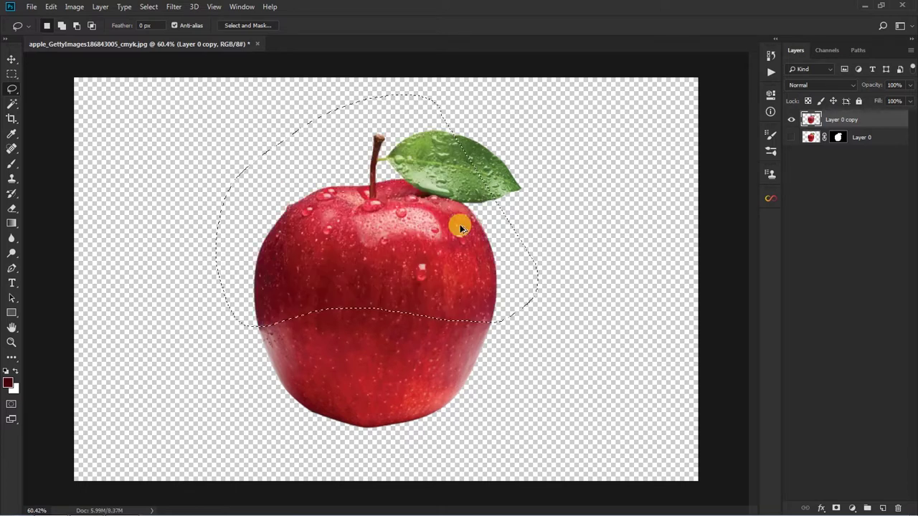
pyautogui.moveTo(466, 205); pyautogui.dragTo(518, 131)
# Move the apple top onto its own layer and tilt it open about 25°.
pyautogui.hotkey('ctrl', 'x')
pyautogui.hotkey('ctrl', 'v')
pyautogui.hotkey('ctrl', 't')
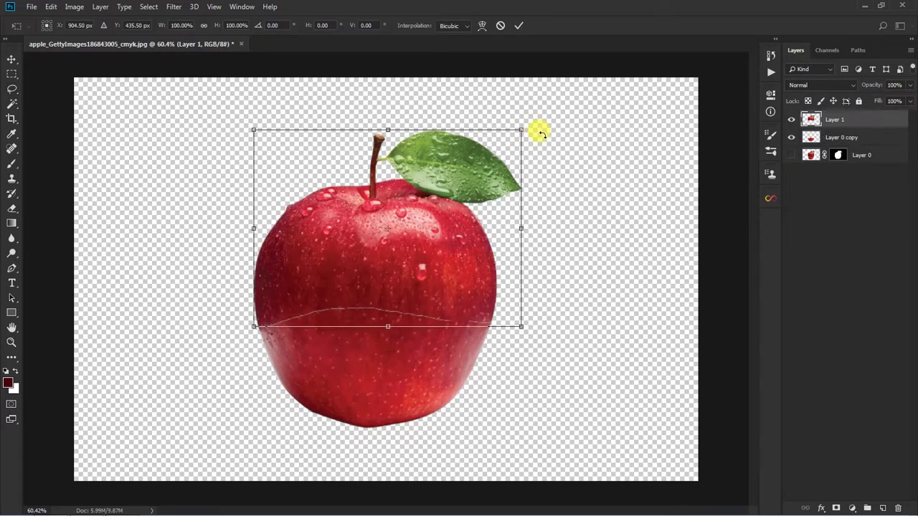
pyautogui.moveTo(494, 313)
pyautogui.mouseDown()
pyautogui.moveTo(636, 154)
pyautogui.moveTo(631, 225)
pyautogui.mouseUp()
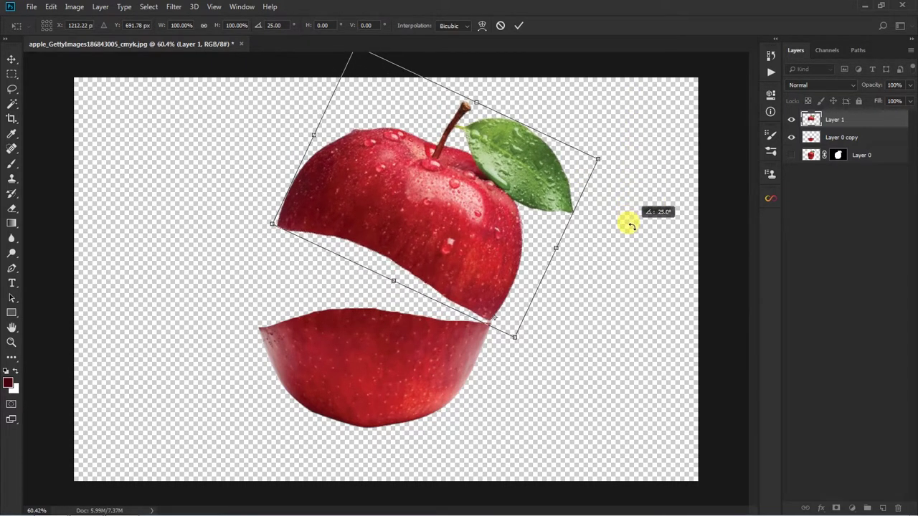
pyautogui.press('l')
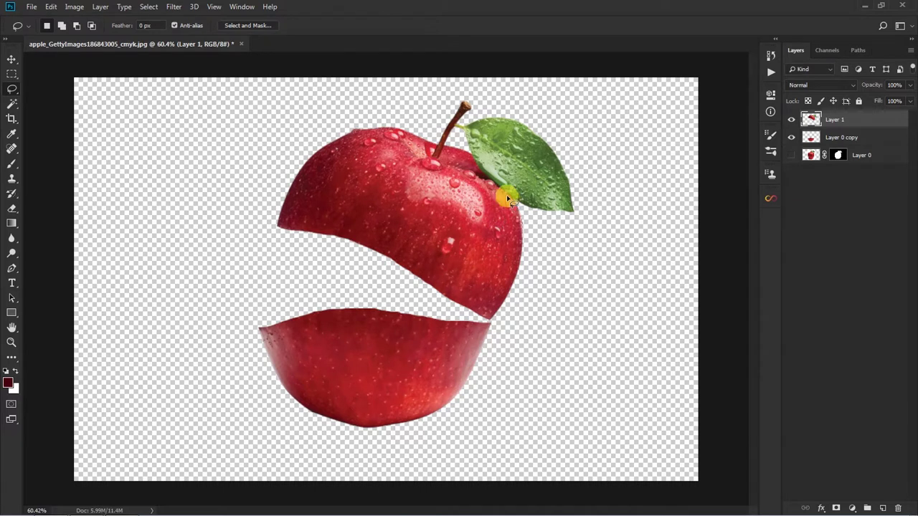
# Nudge the tilted top to meet the lower half and save the document as a PSD.
pyautogui.press('v')
pyautogui.scroll(3, 508, 328)
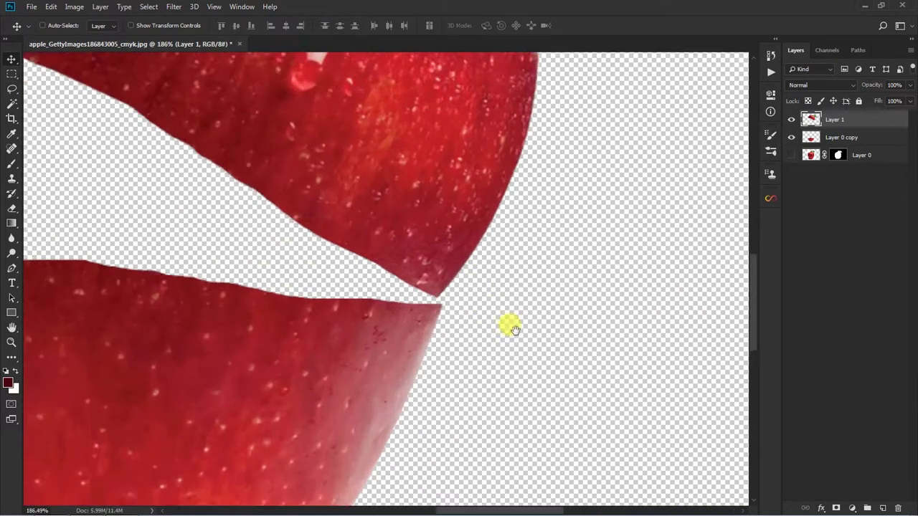
pyautogui.scroll(2, 509, 323)
pyautogui.moveTo(441, 191)
pyautogui.mouseDown()
pyautogui.moveTo(436, 172)
pyautogui.moveTo(443, 183)
pyautogui.mouseUp()
pyautogui.scroll(-2, 443, 182)
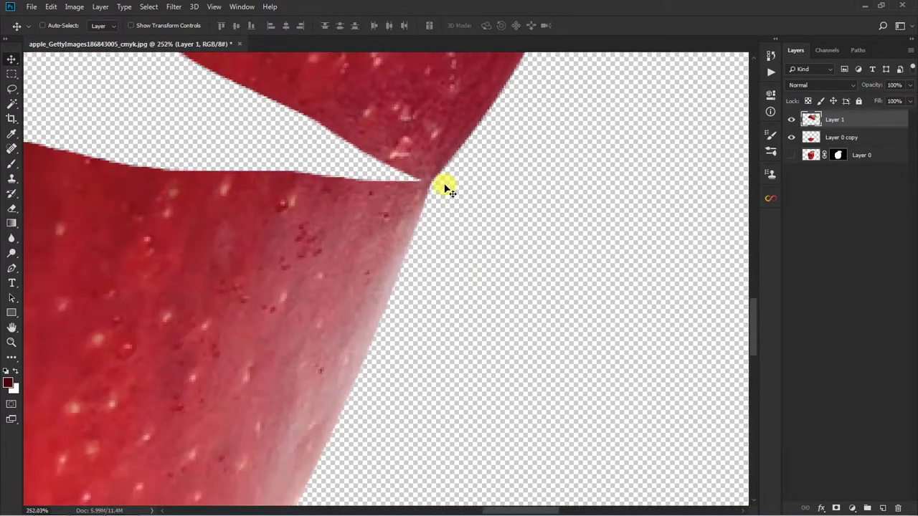
pyautogui.scroll(-4, 446, 189)
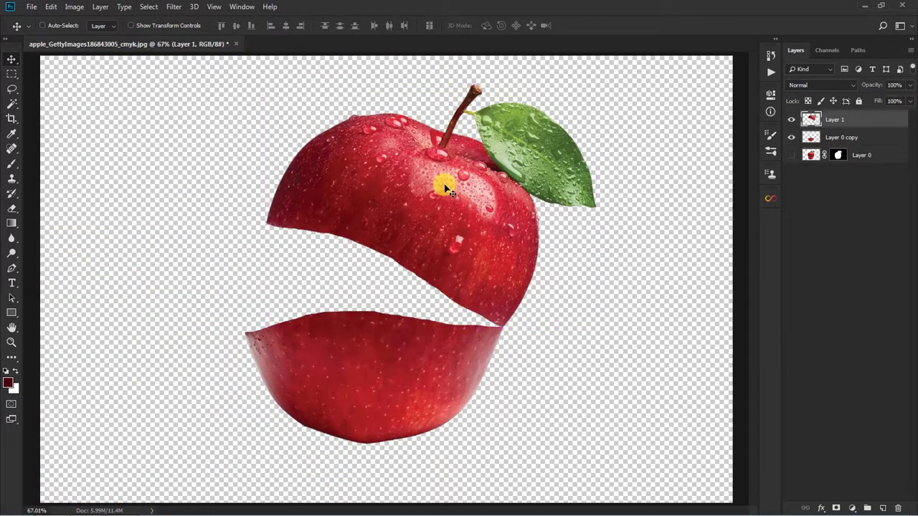
pyautogui.scroll(-1, 435, 180)
pyautogui.hotkey('ctrl', 's')
# Confirm the PSD save, then select the white background around the half-orange photo.
pyautogui.press('Return')
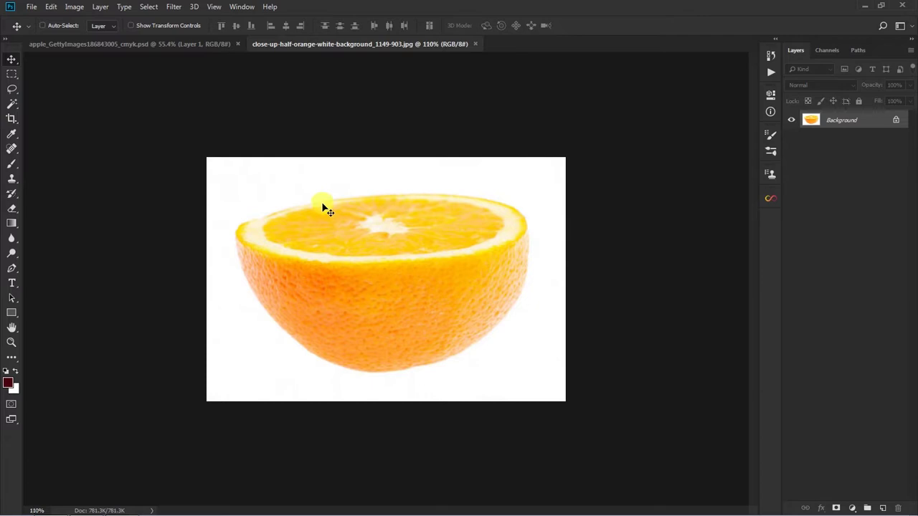
pyautogui.press('p')
pyautogui.scroll(2, 323, 205)
pyautogui.press('w')
pyautogui.click(244, 145)
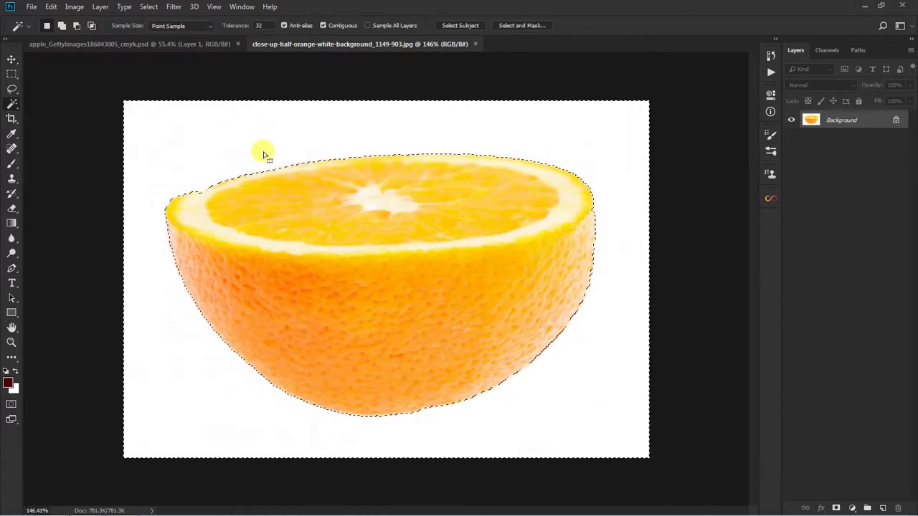
# Copy the orange onto its own layer and drag it into the apple document.
pyautogui.scroll(-2, 596, 330)
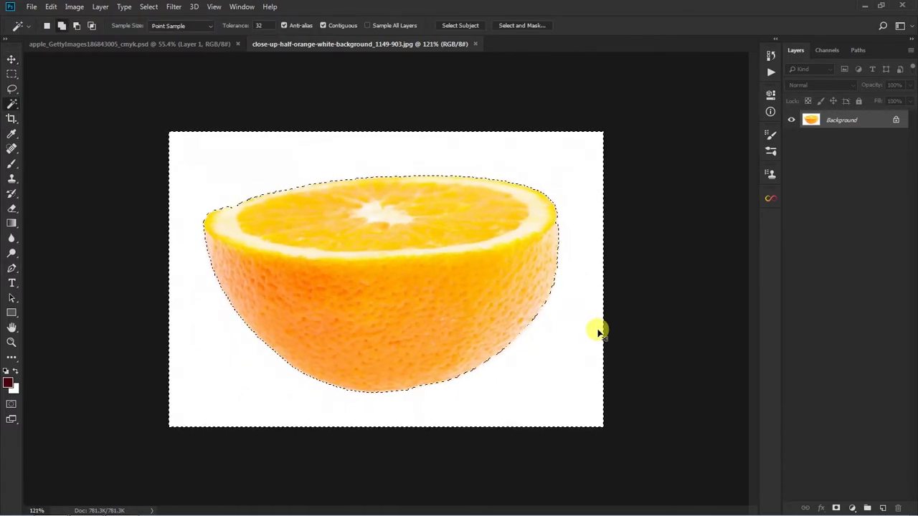
pyautogui.hotkey('ctrl', 'j')
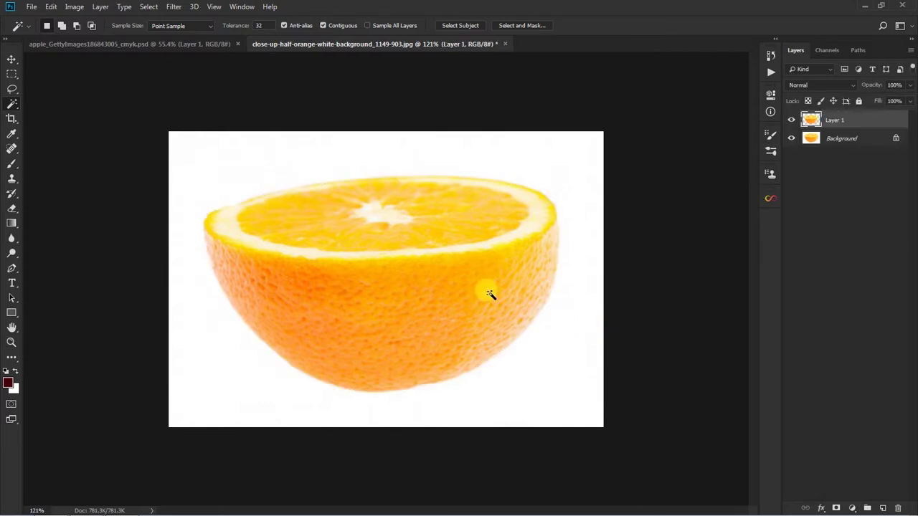
pyautogui.press('v')
pyautogui.moveTo(383, 289)
pyautogui.mouseDown()
pyautogui.moveTo(309, 120)
pyautogui.moveTo(418, 305)
pyautogui.moveTo(379, 318)
pyautogui.mouseUp()
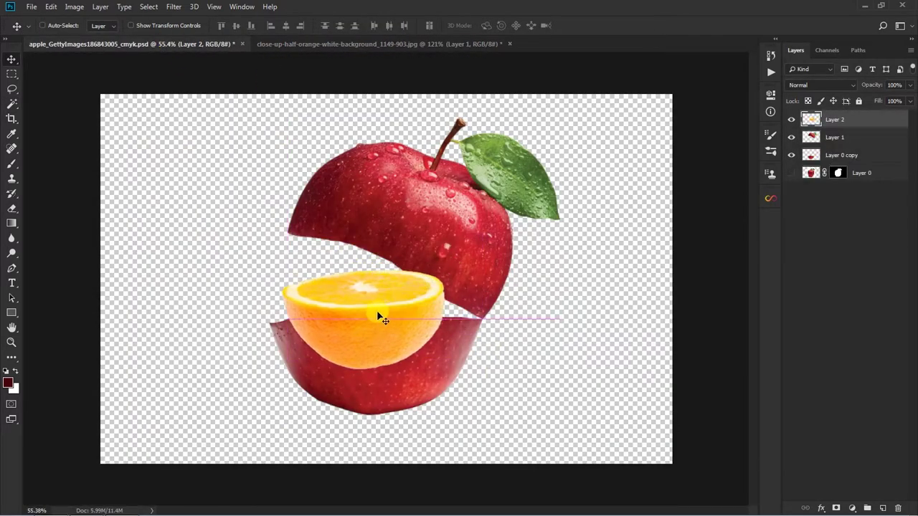
# Send the orange behind the apple halves, enlarge it about 140%, and distort it over the cut.
pyautogui.scroll(5, 404, 316)
pyautogui.scroll(-1, 406, 310)
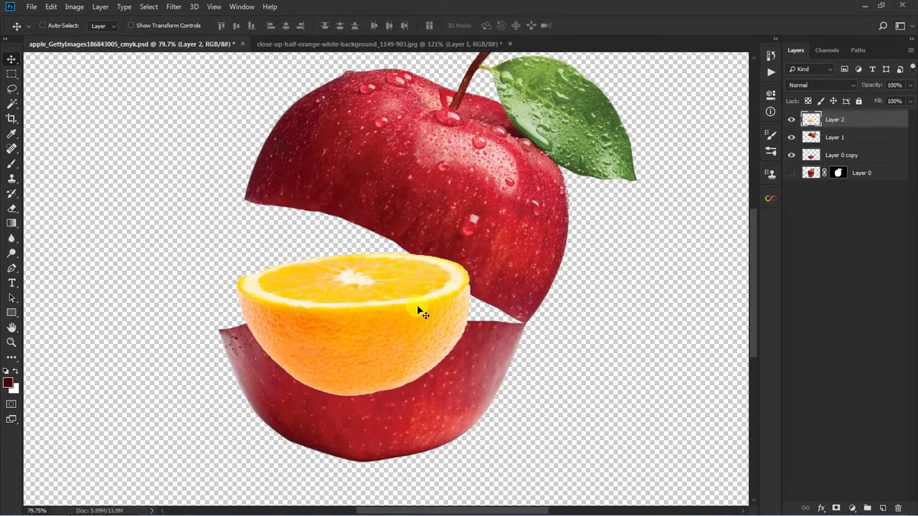
pyautogui.hotkey('ctrl', '[')
pyautogui.hotkey('ctrl', '[')
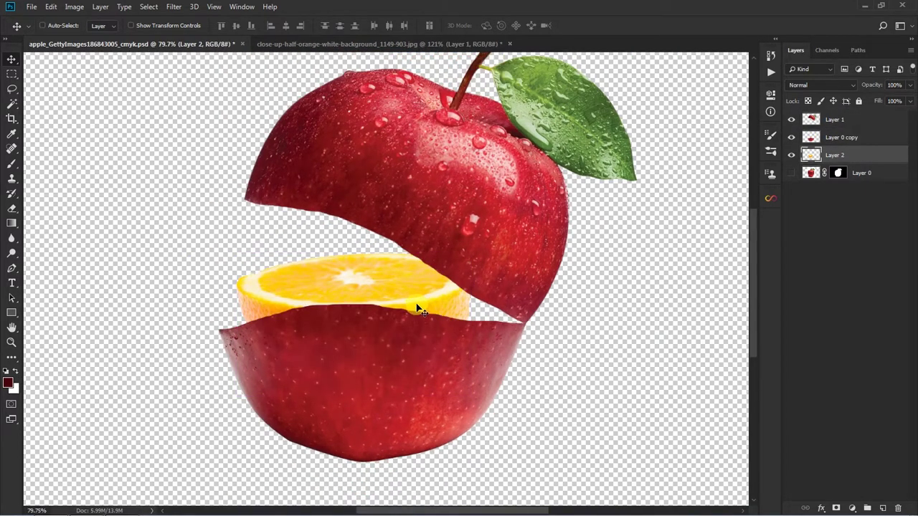
pyautogui.hotkey('ctrl', 't')
pyautogui.moveTo(469, 253); pyautogui.dragTo(520, 223)
pyautogui.moveTo(440, 260); pyautogui.dragTo(460, 279)
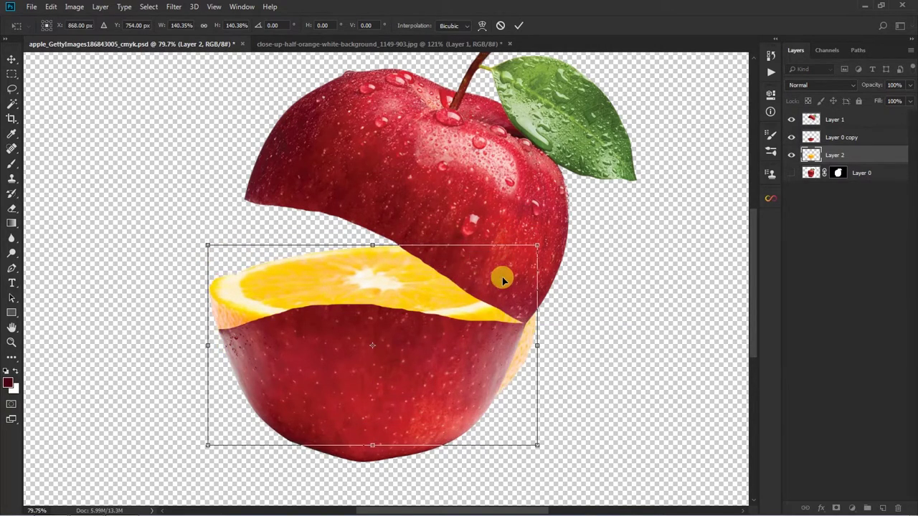
pyautogui.moveTo(537, 246); pyautogui.dragTo(519, 273)
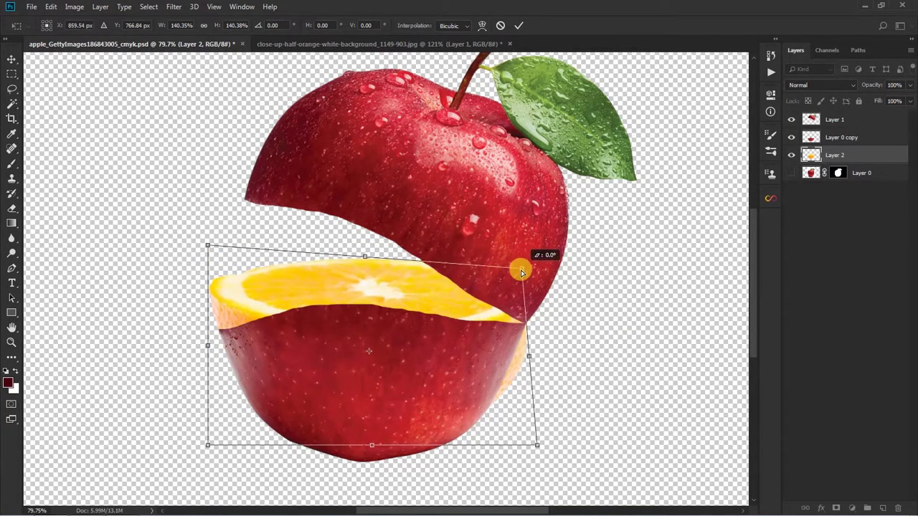
pyautogui.moveTo(541, 442); pyautogui.dragTo(517, 448)
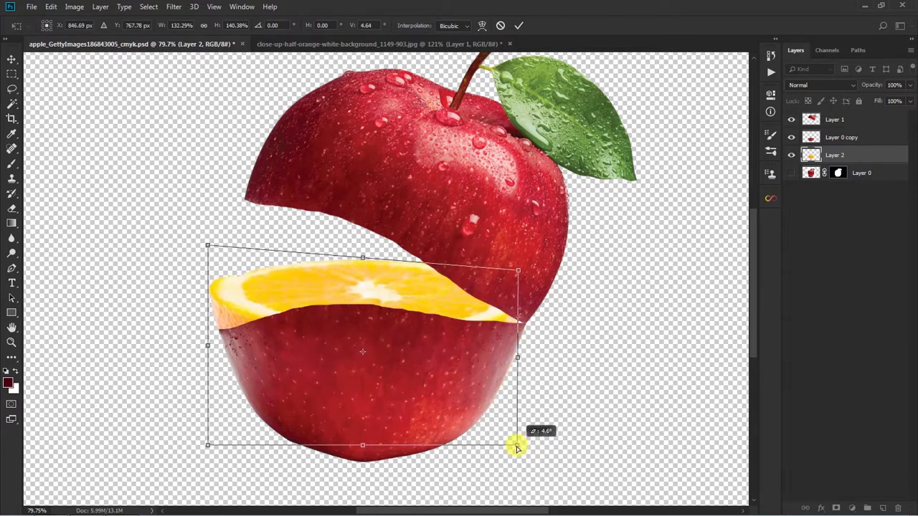
pyautogui.moveTo(208, 246); pyautogui.dragTo(219, 278)
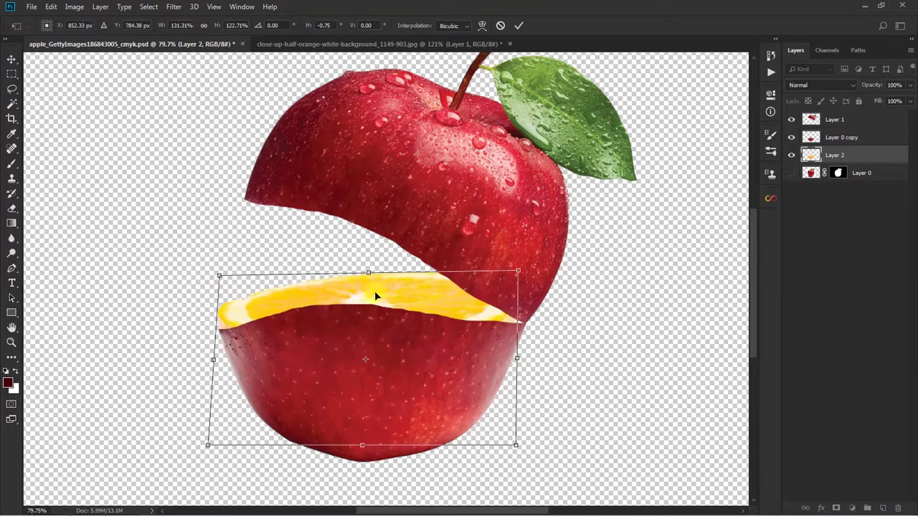
# Warp the orange rim into a thin band following the lower half's wavy cut.
pyautogui.rightClick(393, 313)
pyautogui.click(412, 377)
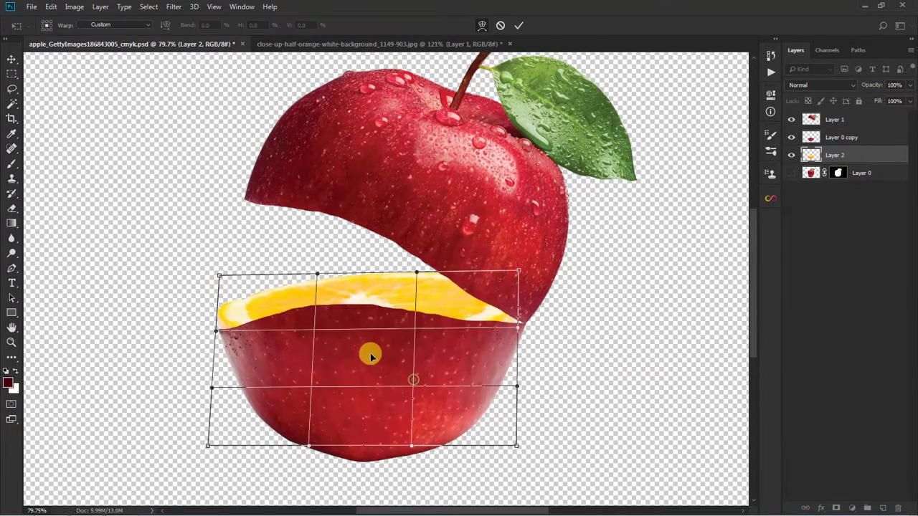
pyautogui.moveTo(360, 341); pyautogui.dragTo(218, 317)
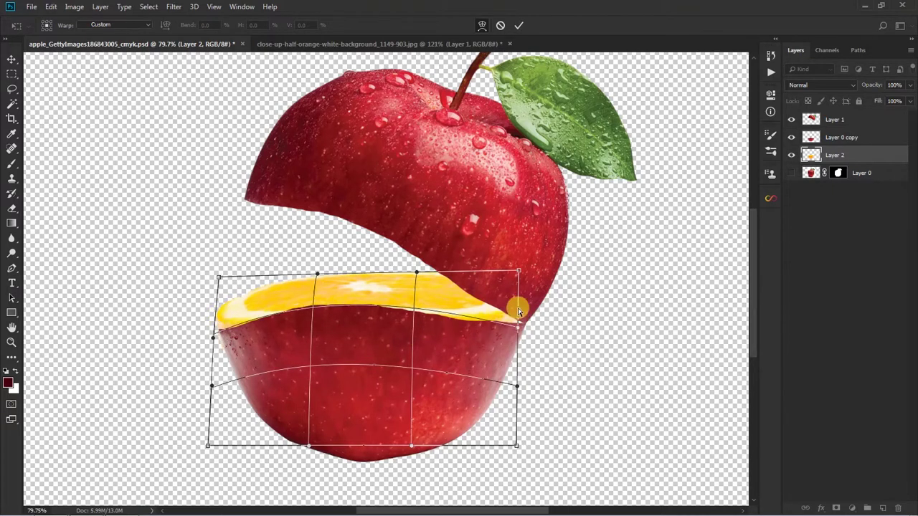
pyautogui.moveTo(518, 273); pyautogui.dragTo(528, 285)
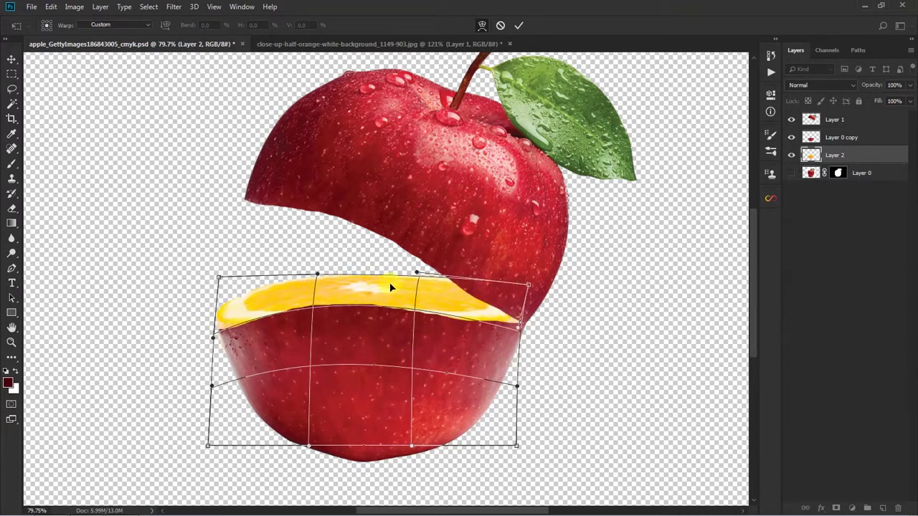
pyautogui.moveTo(467, 332); pyautogui.dragTo(500, 328)
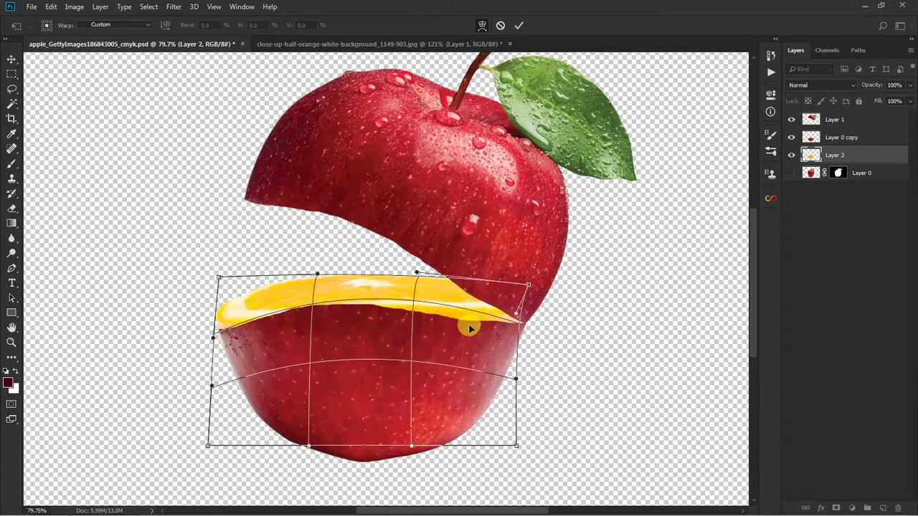
pyautogui.moveTo(308, 311); pyautogui.dragTo(258, 325)
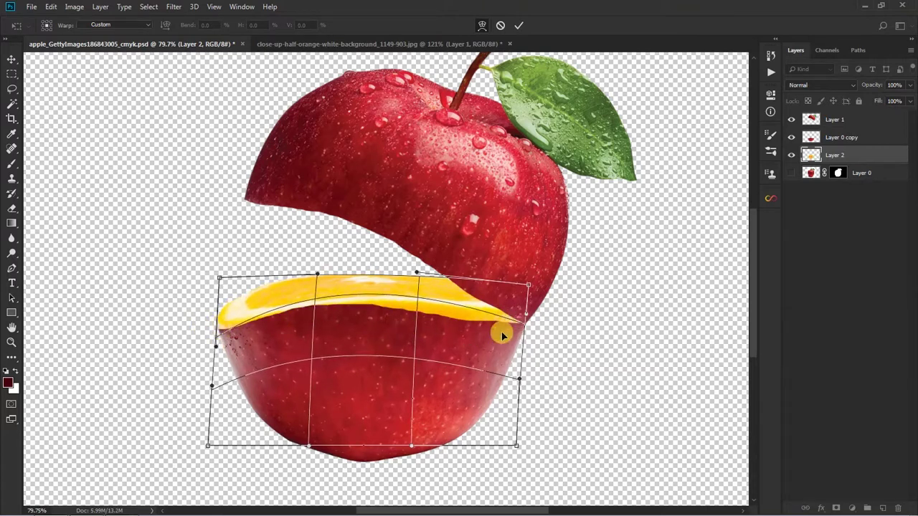
pyautogui.moveTo(504, 326); pyautogui.dragTo(502, 328)
pyautogui.moveTo(445, 320); pyautogui.dragTo(510, 316)
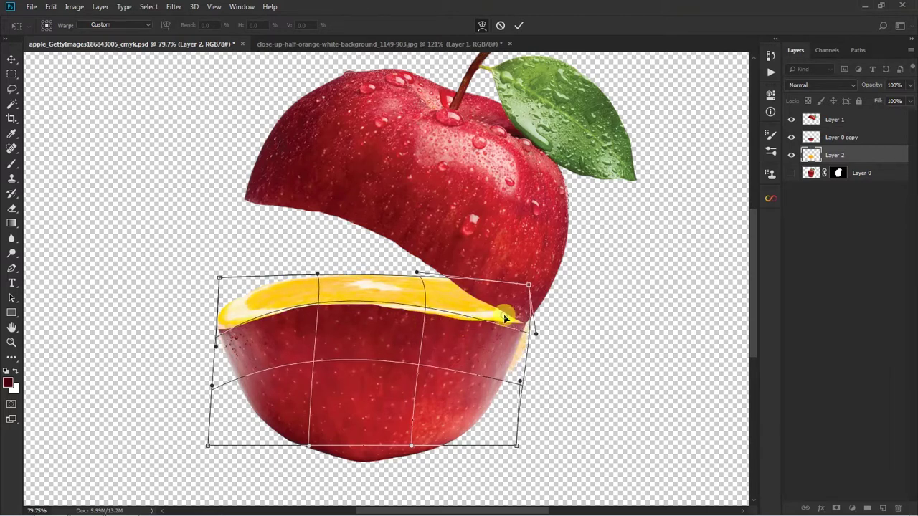
pyautogui.moveTo(416, 320); pyautogui.dragTo(416, 316)
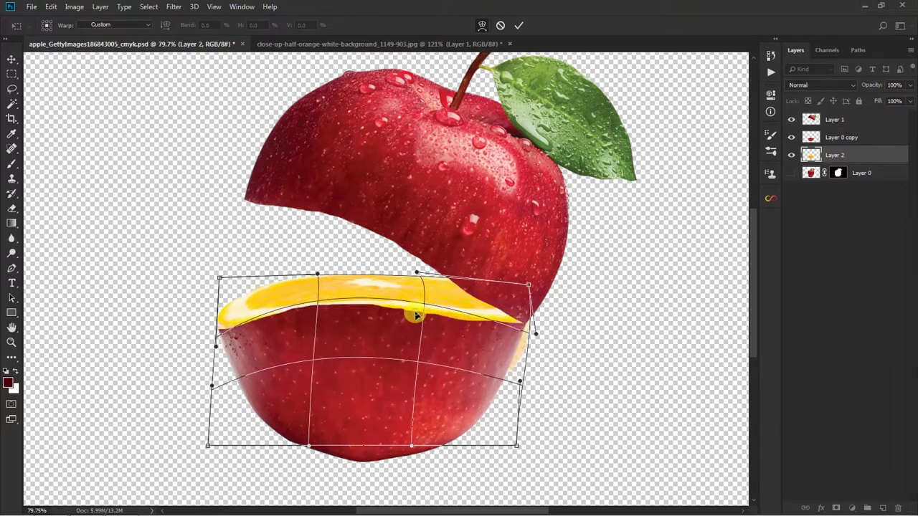
# Commit the orange warp and erase the stray orange past the apple's right edge.
pyautogui.press('Return')
pyautogui.scroll(2, 404, 303)
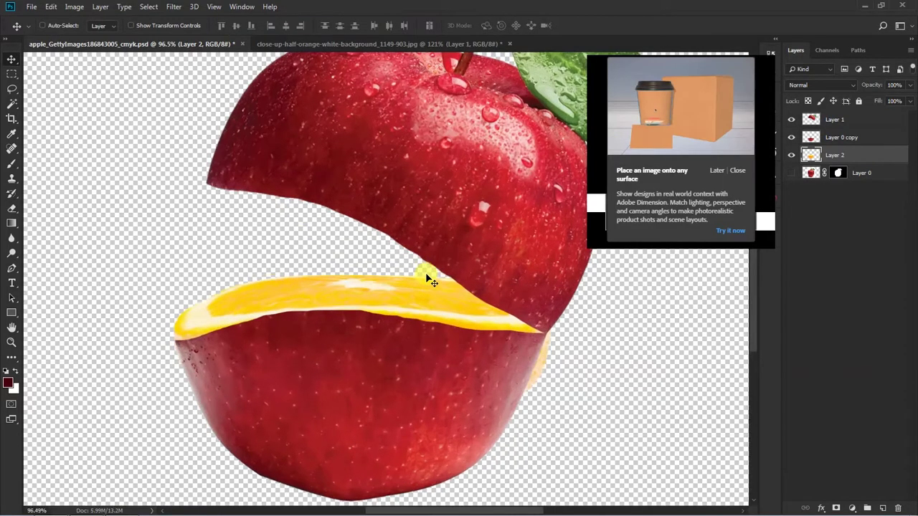
pyautogui.scroll(2, 424, 272)
pyautogui.scroll(1, 531, 337)
pyautogui.scroll(1, 550, 254)
pyautogui.press('e')
pyautogui.scroll(1, 550, 231)
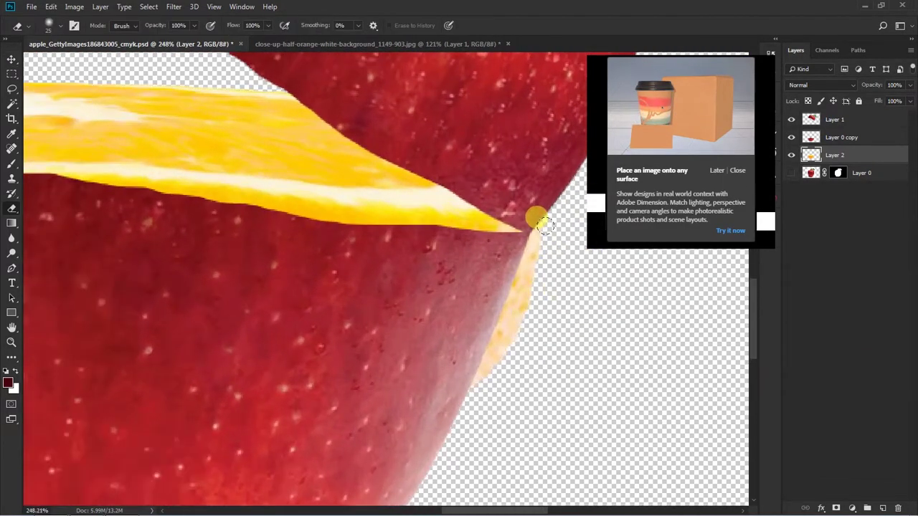
pyautogui.scroll(1, 537, 215)
pyautogui.moveTo(527, 260); pyautogui.dragTo(498, 322)
pyautogui.scroll(-2, 498, 322)
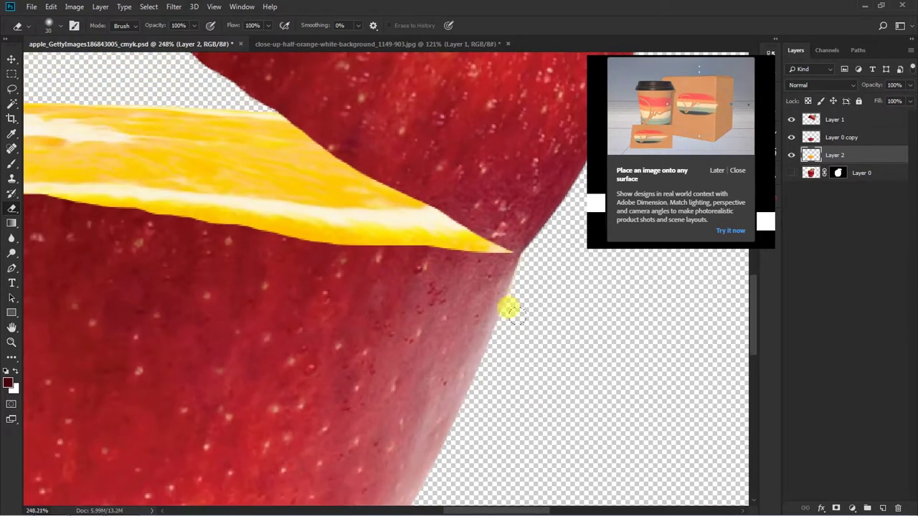
pyautogui.scroll(-1, 454, 334)
pyautogui.scroll(-1, 466, 350)
pyautogui.scroll(-3, 465, 348)
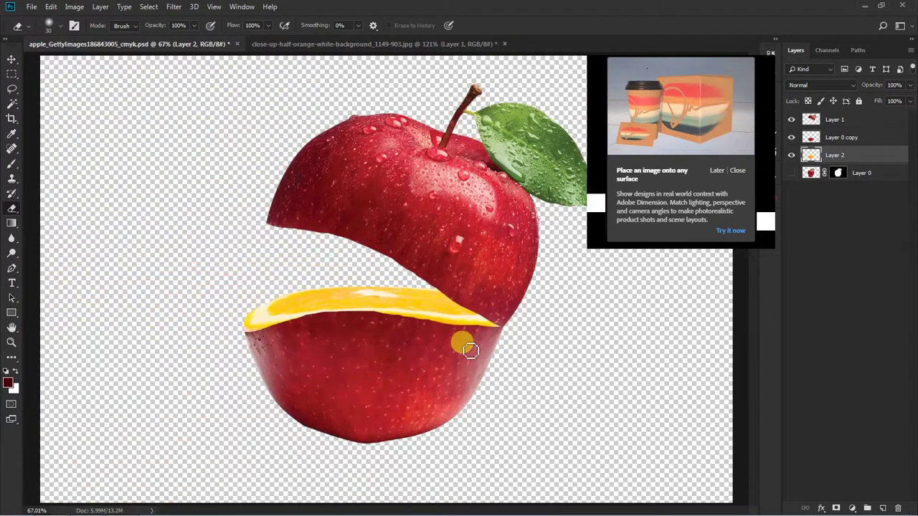
pyautogui.scroll(2, 373, 223)
# Duplicate the orange slice, flip it vertically, rotate it about -153°, and position it.
pyautogui.press('v')
pyautogui.moveTo(366, 347); pyautogui.dragTo(369, 260)
pyautogui.hotkey('ctrl', 't')
pyautogui.rightClick(370, 259)
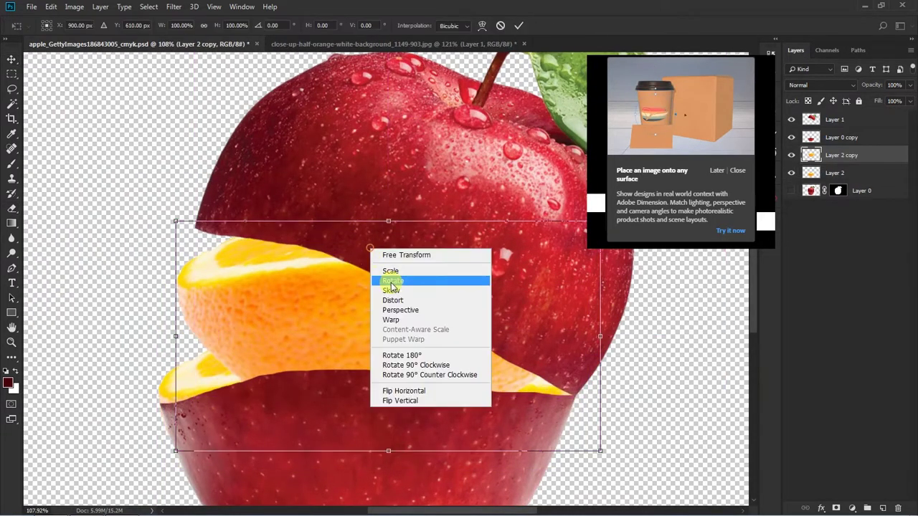
pyautogui.click(423, 402)
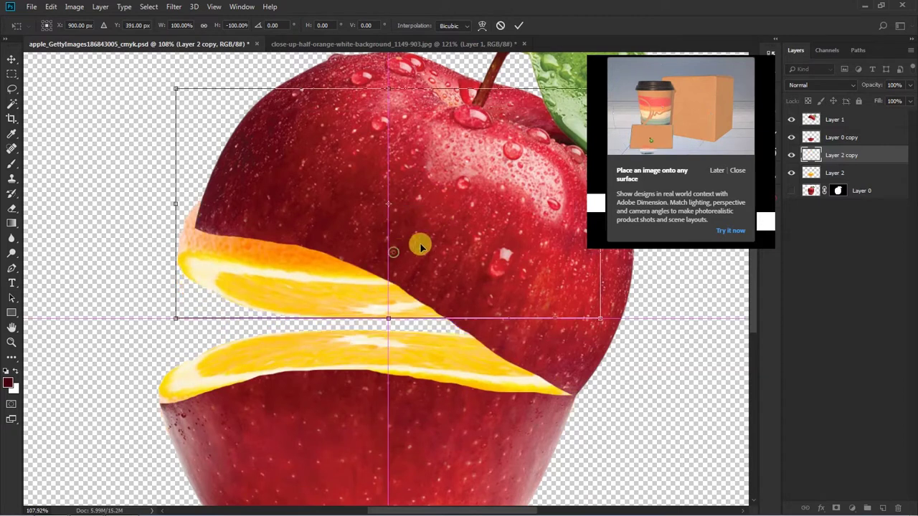
pyautogui.moveTo(676, 345)
pyautogui.mouseDown()
pyautogui.moveTo(509, 380)
pyautogui.moveTo(490, 345)
pyautogui.moveTo(498, 348)
pyautogui.mouseUp()
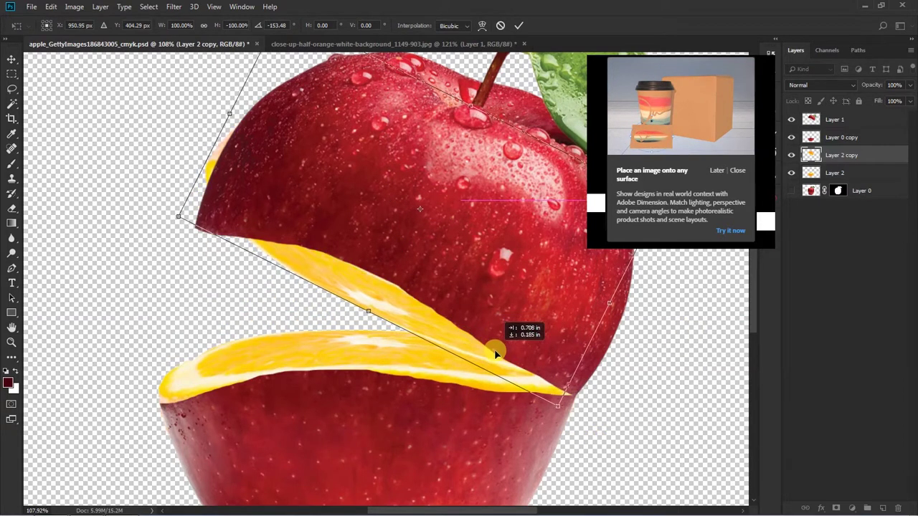
pyautogui.moveTo(279, 215); pyautogui.dragTo(279, 228)
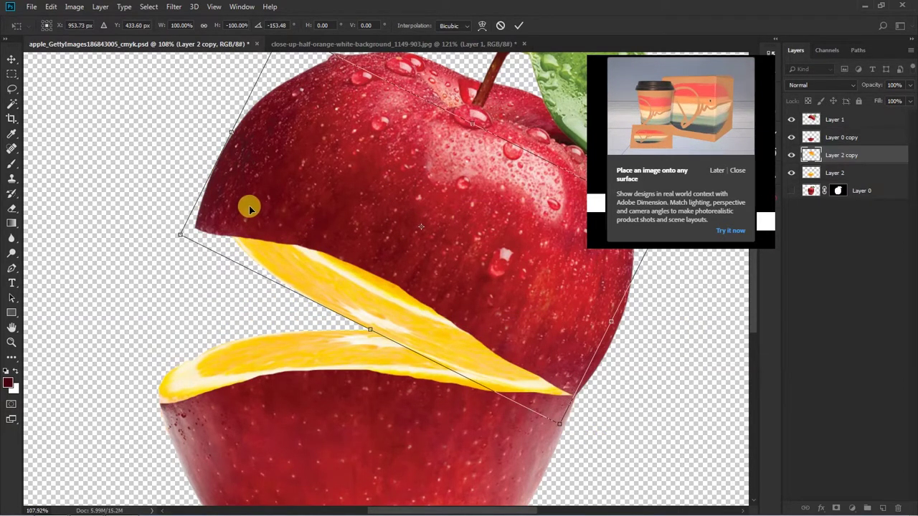
pyautogui.moveTo(422, 268); pyautogui.dragTo(432, 274)
# Warp the flipped slice to curve along the upper apple half's cut and commit.
pyautogui.rightClick(432, 274)
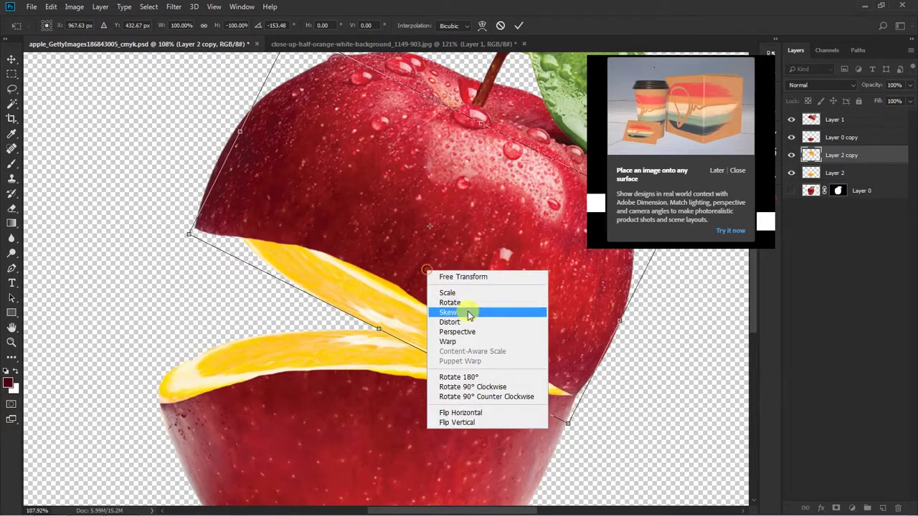
pyautogui.click(452, 340)
pyautogui.moveTo(220, 217); pyautogui.dragTo(215, 234)
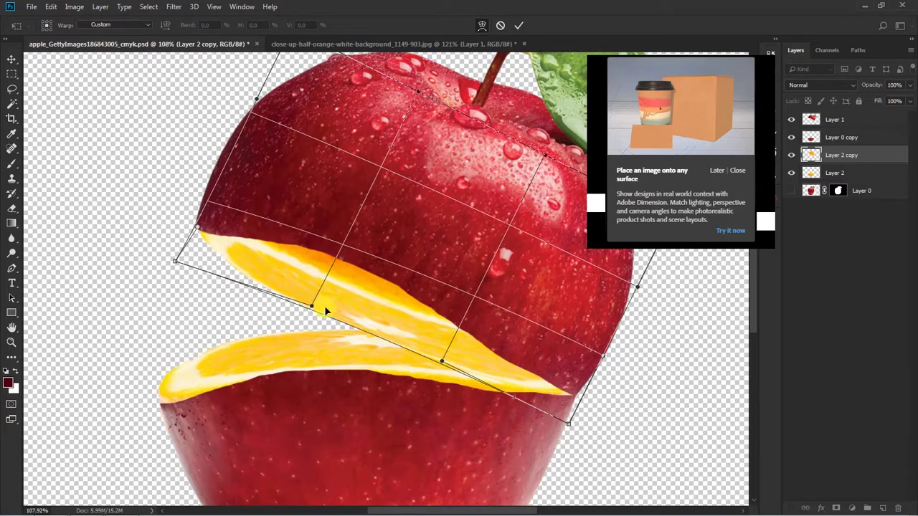
pyautogui.moveTo(324, 306); pyautogui.dragTo(350, 304)
pyautogui.moveTo(230, 213); pyautogui.dragTo(227, 236)
pyautogui.moveTo(434, 332); pyautogui.dragTo(467, 334)
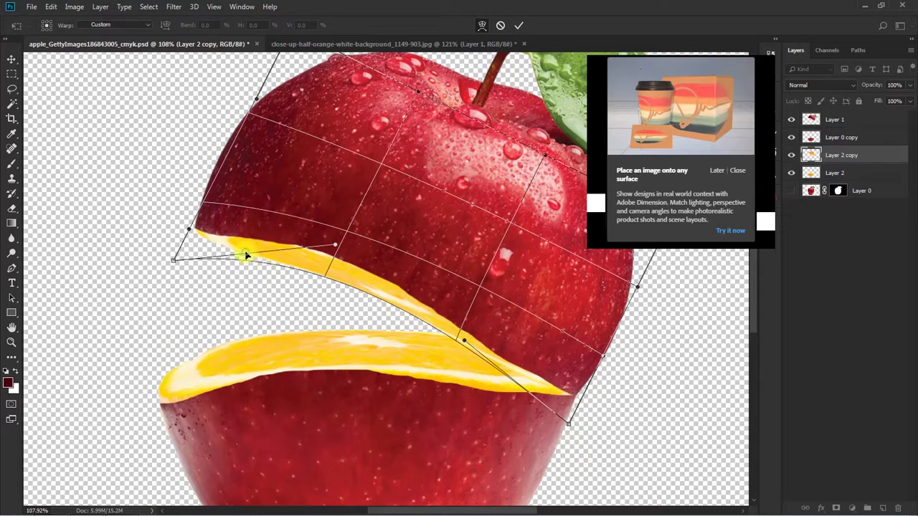
pyautogui.press('Return')
# On Layer 1, blur the upper orange slice's top edge, lower edge and tip.
pyautogui.scroll(-5, 246, 255)
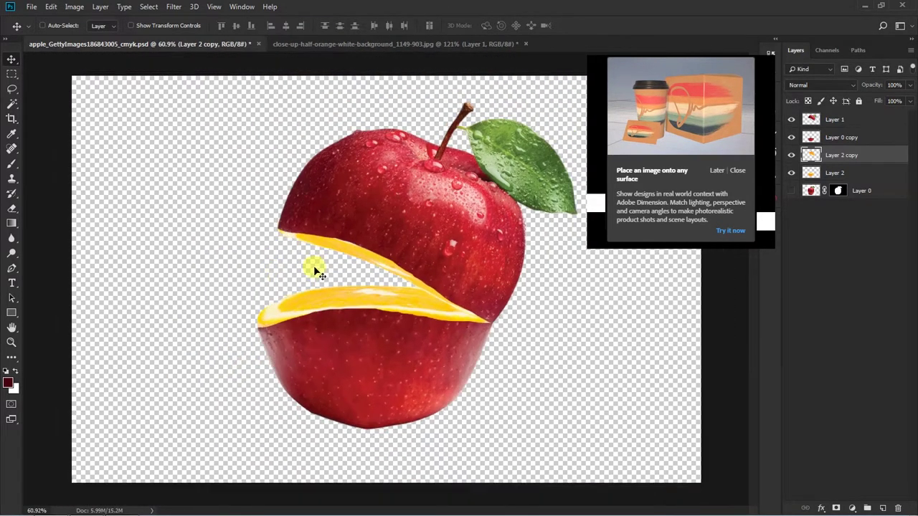
pyautogui.scroll(-1, 315, 271)
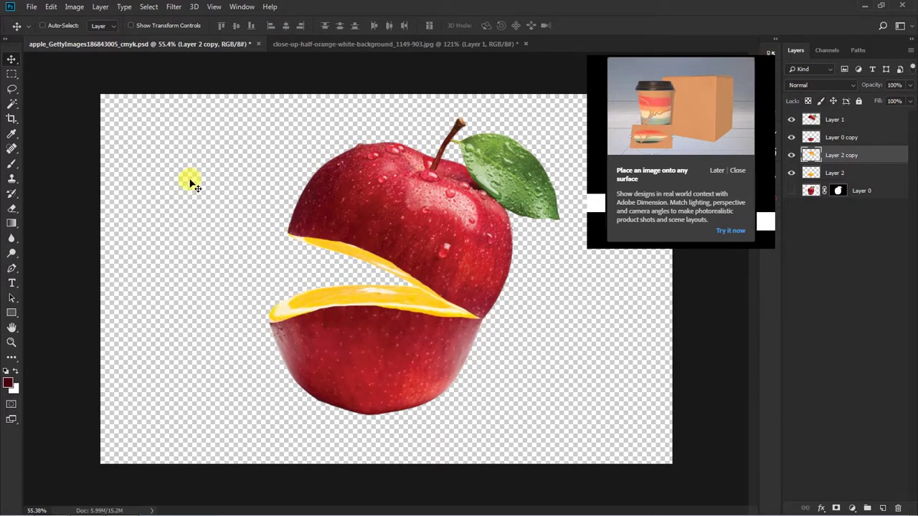
pyautogui.scroll(4, 434, 291)
pyautogui.scroll(3, 447, 268)
pyautogui.scroll(2, 438, 299)
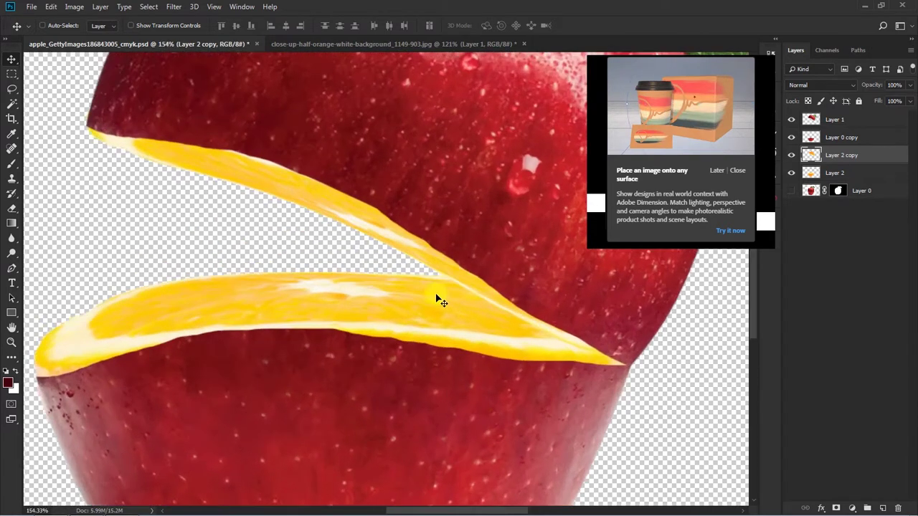
pyautogui.scroll(1, 307, 225)
pyautogui.scroll(1, 399, 256)
pyautogui.keyDown('ctrl'); pyautogui.click(295, 137); pyautogui.keyUp('ctrl')
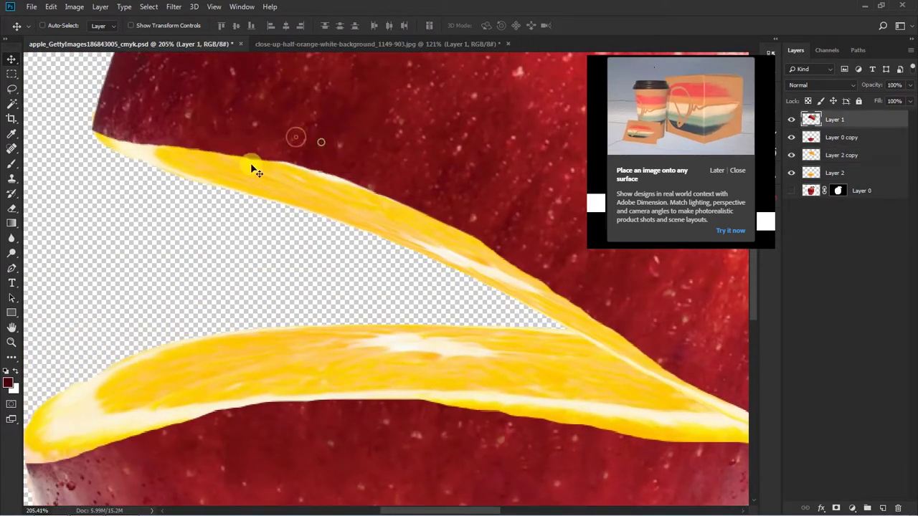
pyautogui.click(11, 238)
pyautogui.scroll(1, 90, 118)
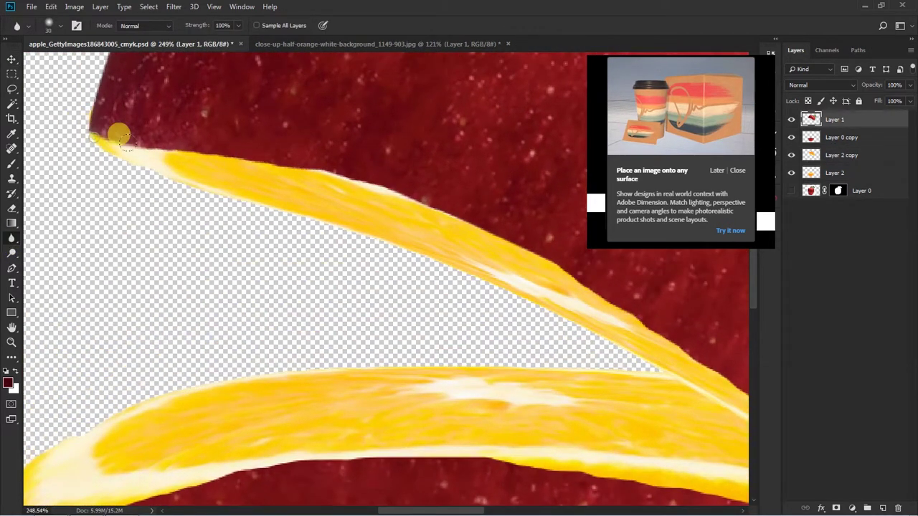
pyautogui.moveTo(114, 140)
pyautogui.mouseDown()
pyautogui.moveTo(308, 162)
pyautogui.moveTo(437, 226)
pyautogui.moveTo(363, 155)
pyautogui.mouseUp()
pyautogui.moveTo(277, 144)
pyautogui.mouseDown()
pyautogui.moveTo(485, 261)
pyautogui.moveTo(428, 219)
pyautogui.moveTo(502, 262)
pyautogui.moveTo(430, 221)
pyautogui.moveTo(502, 273)
pyautogui.mouseUp()
pyautogui.moveTo(567, 307); pyautogui.dragTo(457, 315)
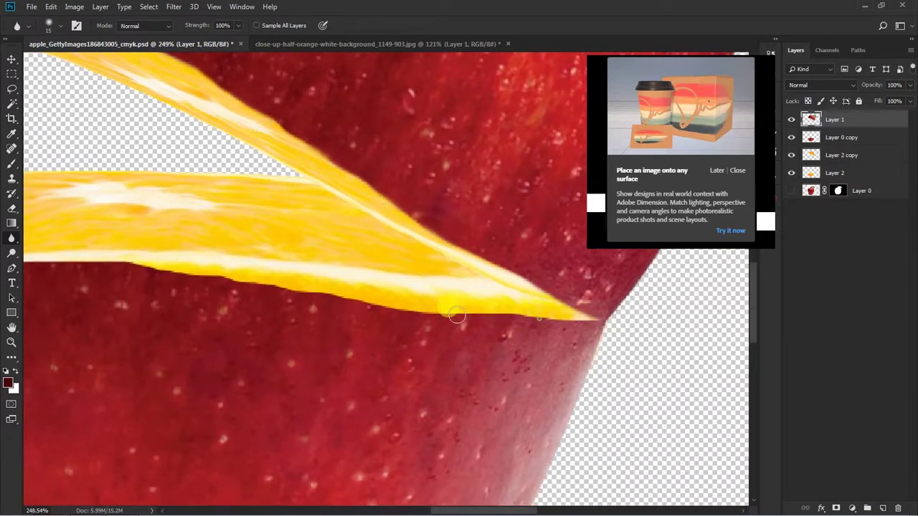
# On Layer 0 copy, smudge the lower slice's white rim into the apple cut.
pyautogui.click(843, 137)
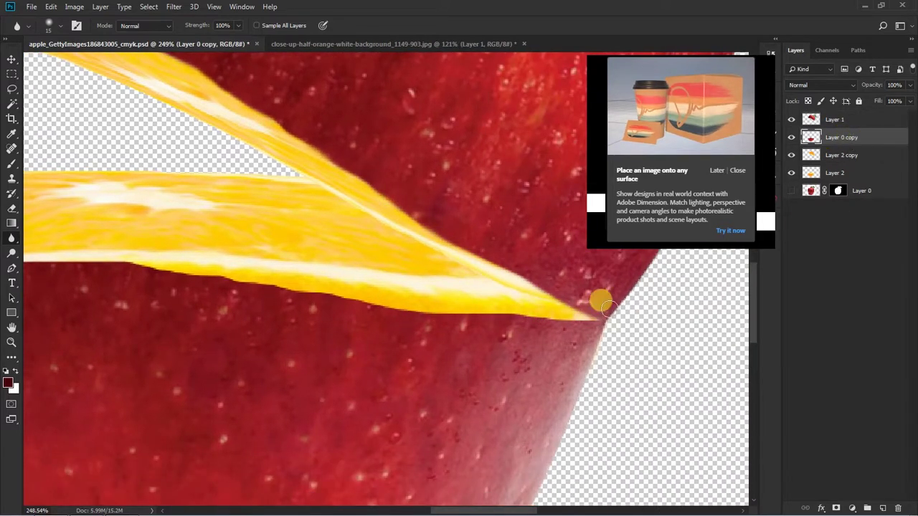
pyautogui.moveTo(368, 303); pyautogui.dragTo(574, 301)
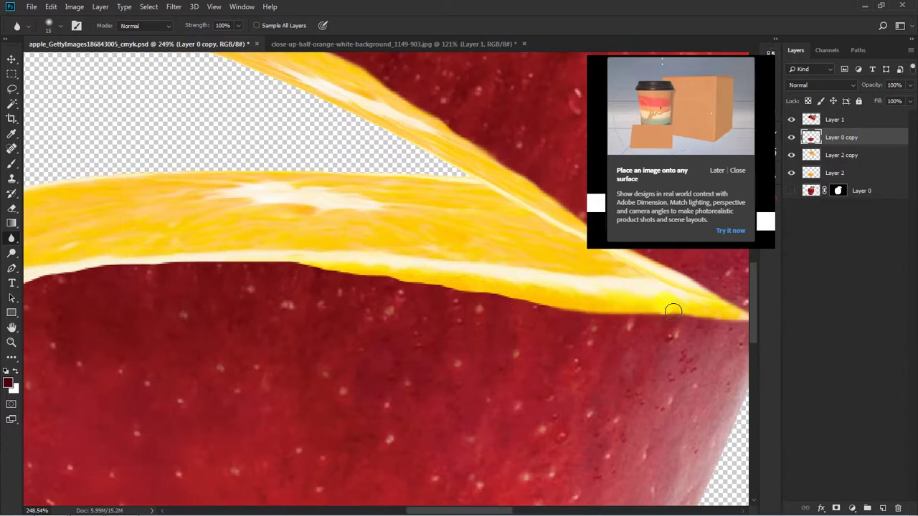
pyautogui.moveTo(611, 301); pyautogui.dragTo(655, 329)
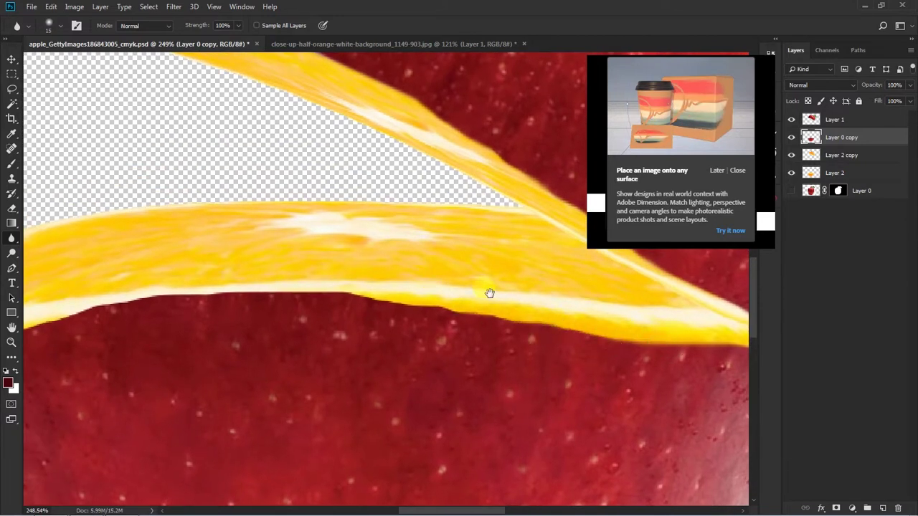
pyautogui.moveTo(488, 293); pyautogui.dragTo(575, 289)
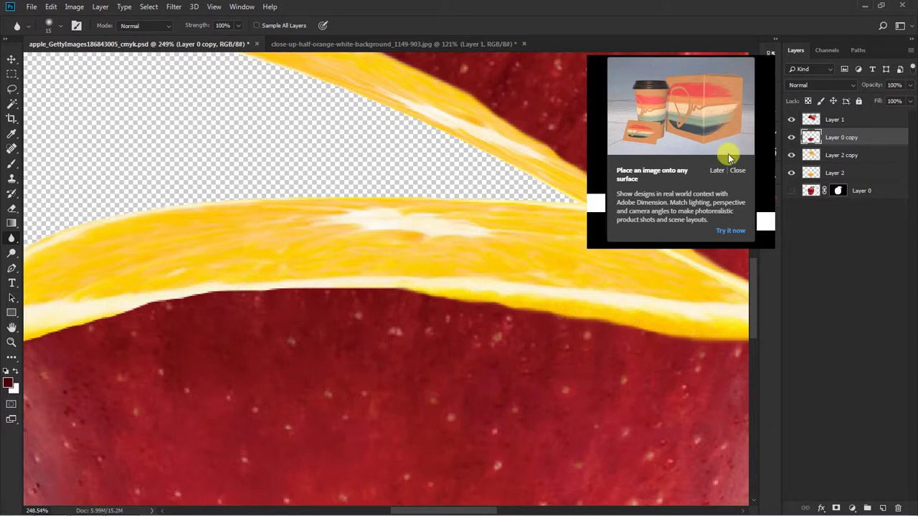
pyautogui.moveTo(541, 305); pyautogui.dragTo(501, 304)
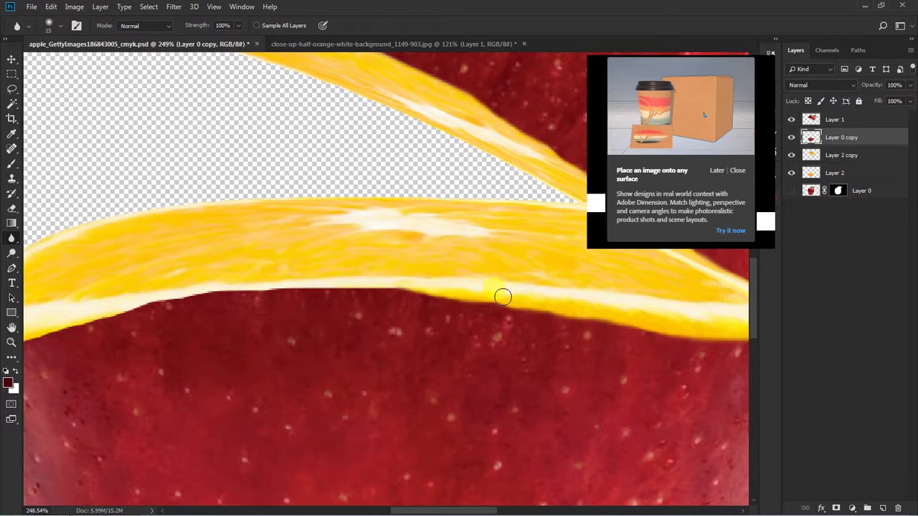
pyautogui.moveTo(449, 323); pyautogui.dragTo(615, 341)
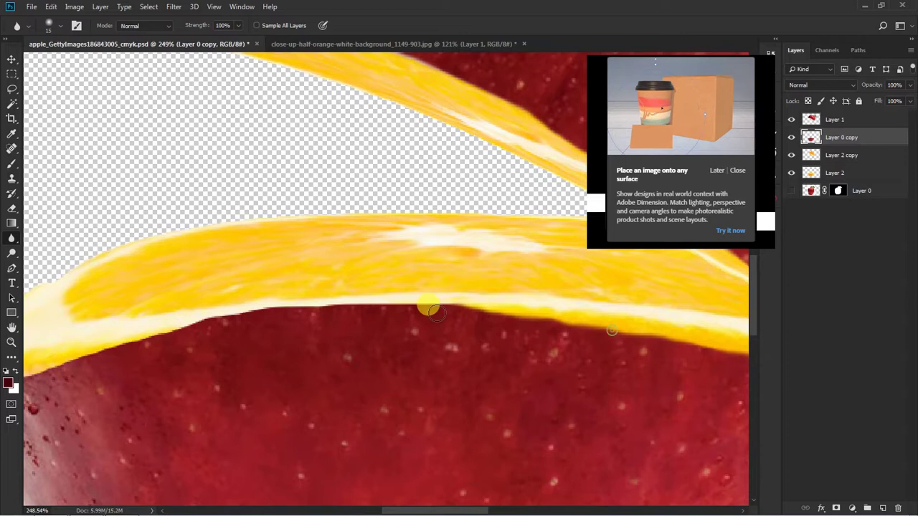
pyautogui.moveTo(428, 304); pyautogui.dragTo(547, 291)
pyautogui.moveTo(471, 289); pyautogui.dragTo(361, 292)
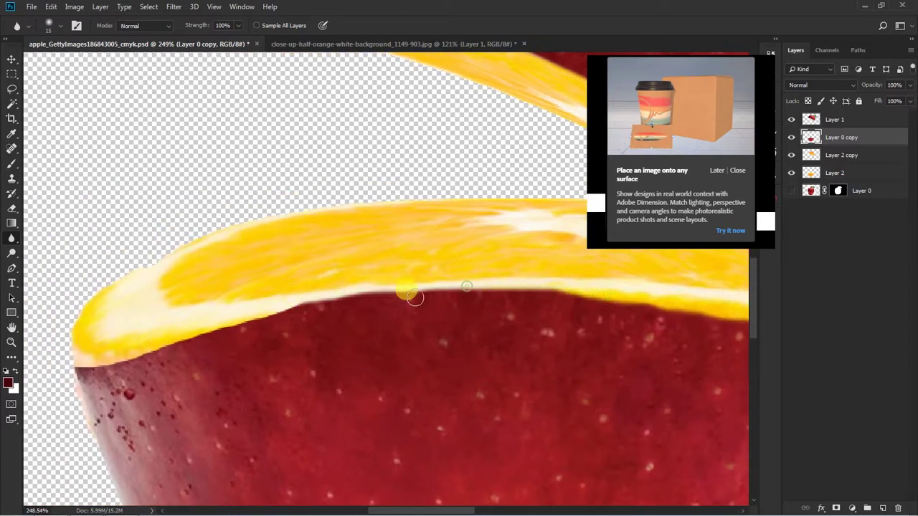
pyautogui.scroll(-2, 230, 322)
pyautogui.scroll(-2, 445, 292)
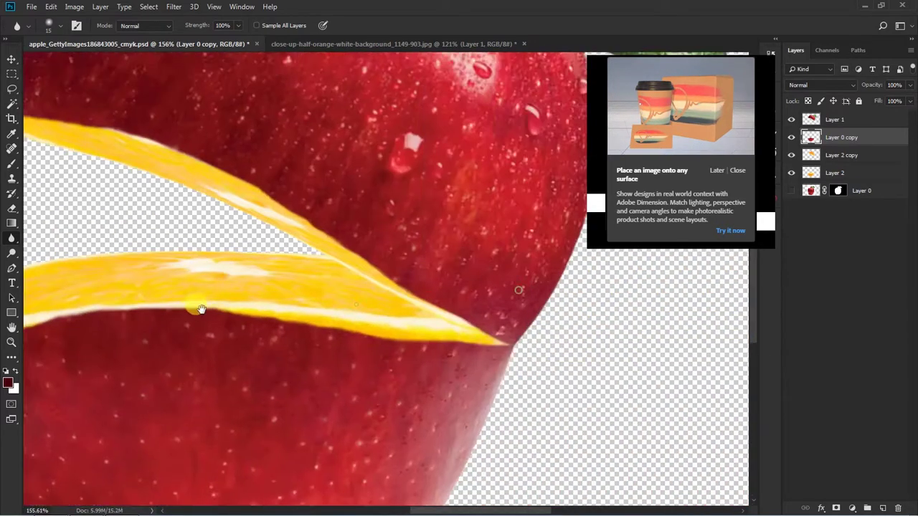
pyautogui.scroll(-2, 195, 308)
pyautogui.scroll(-1, 353, 278)
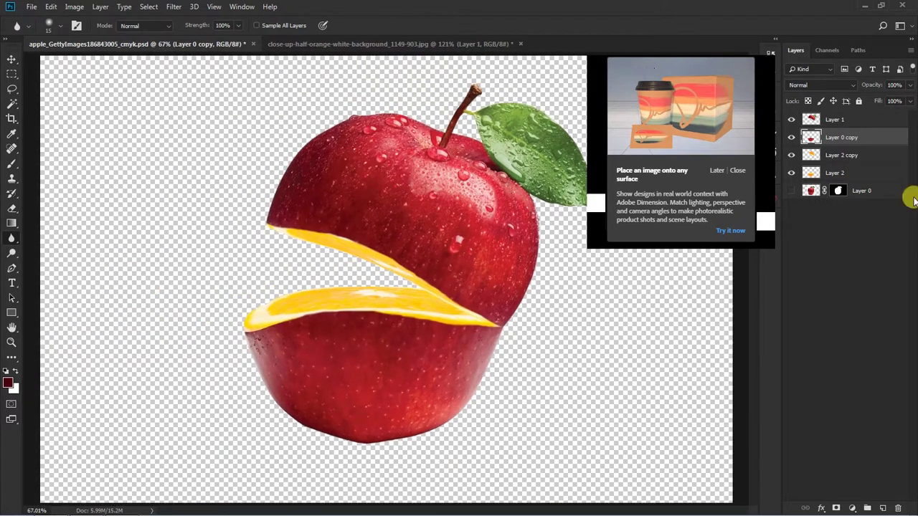
# Duplicate Layer 0 as a backup, delete Layer 0's mask, and make Layer 0 visible.
pyautogui.click(856, 192)
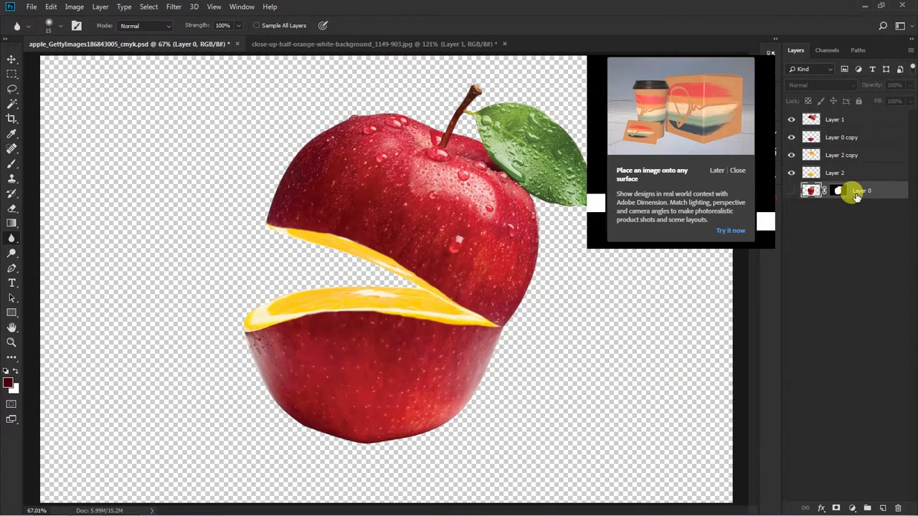
pyautogui.hotkey('ctrl', 'j')
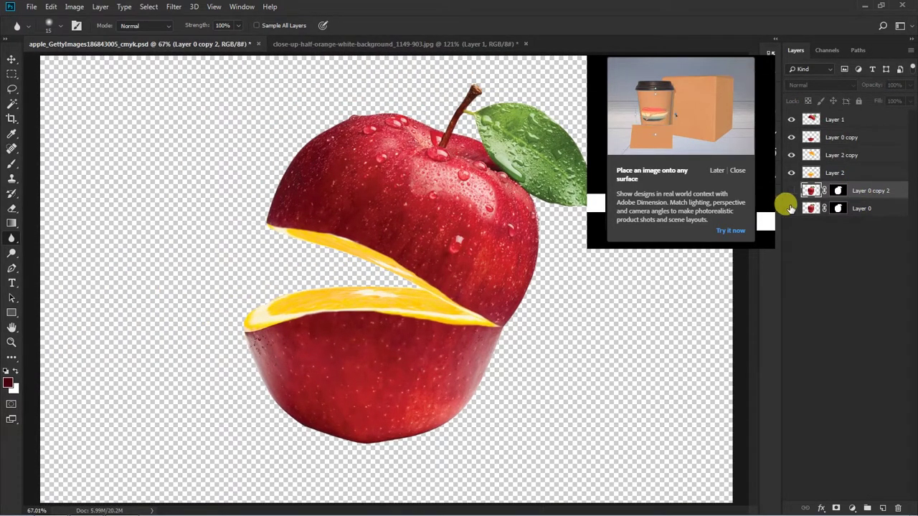
pyautogui.rightClick(838, 208)
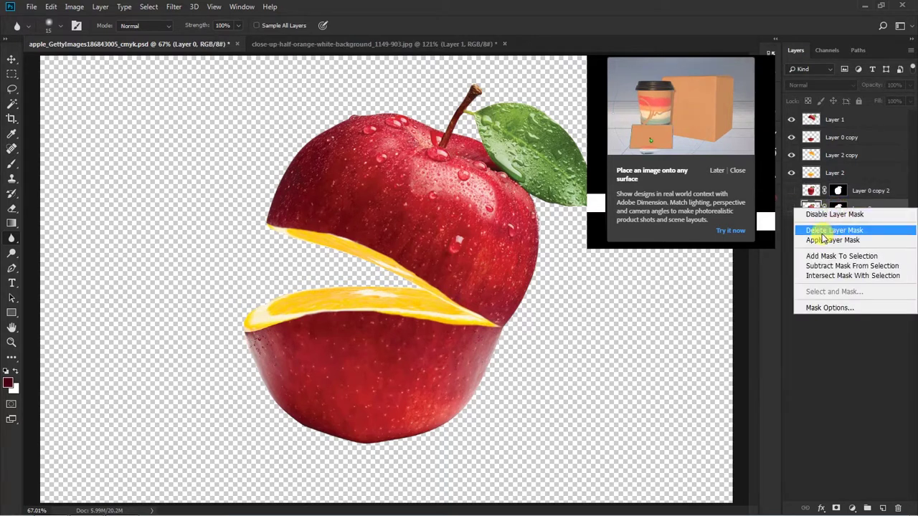
pyautogui.click(822, 231)
pyautogui.hotkey('ctrl', 'z')
pyautogui.rightClick(833, 216)
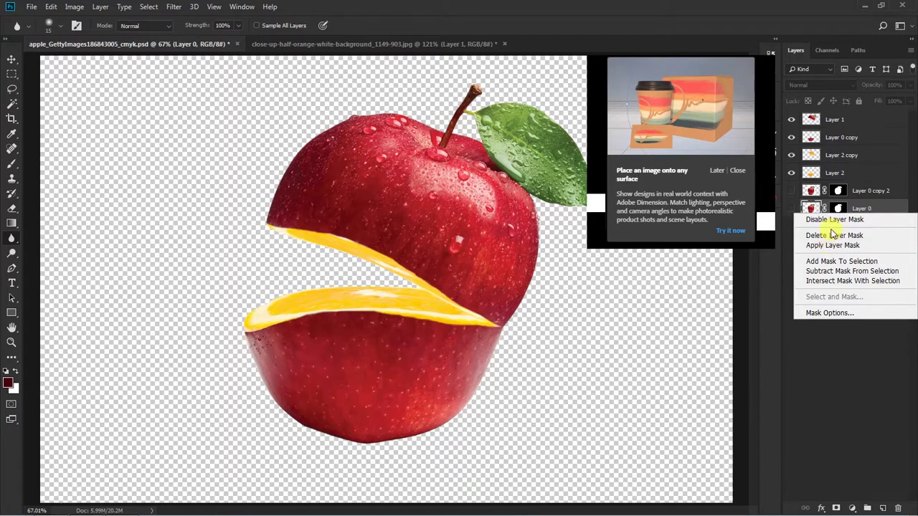
pyautogui.click(830, 236)
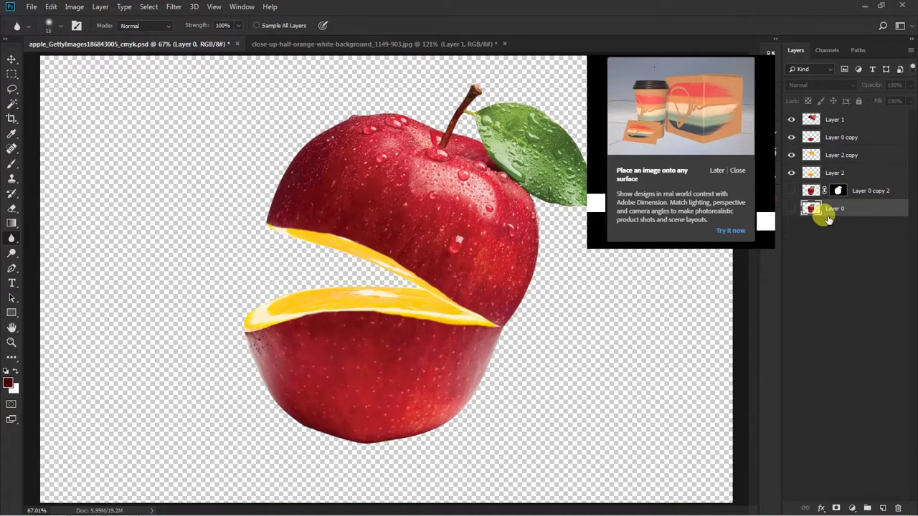
pyautogui.click(791, 208)
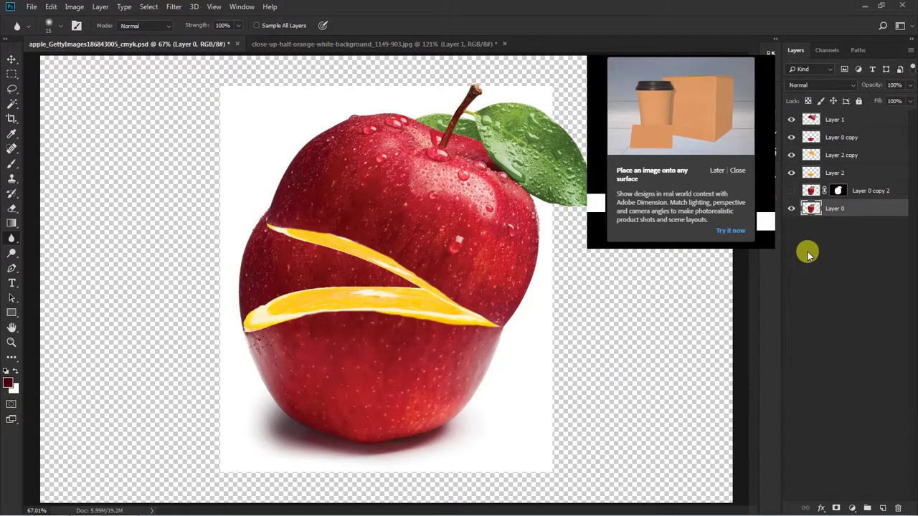
# Create Layer 3 below Layer 0 and fill it with the leaf's green.
pyautogui.hotkey('ctrl', 'shift', 'n')
pyautogui.press('Return')
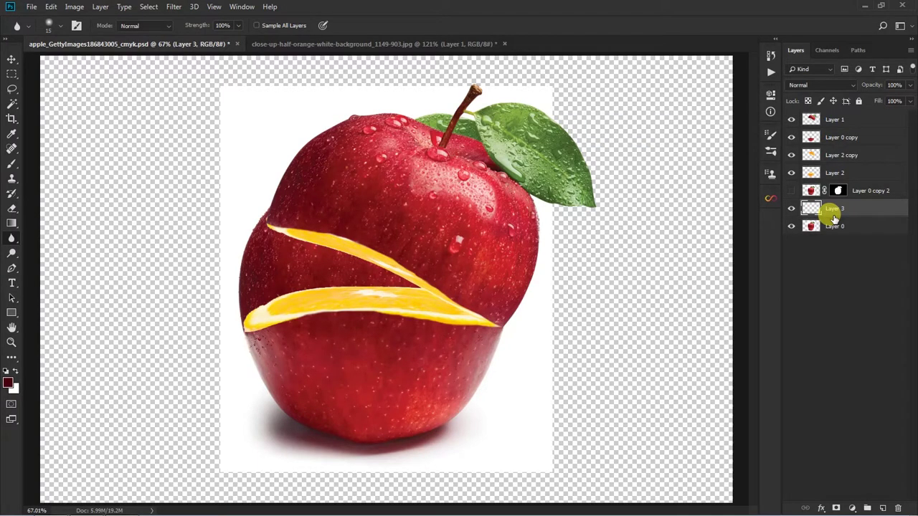
pyautogui.moveTo(834, 219); pyautogui.dragTo(834, 220)
pyautogui.hotkey('alt', 'BackSpace')
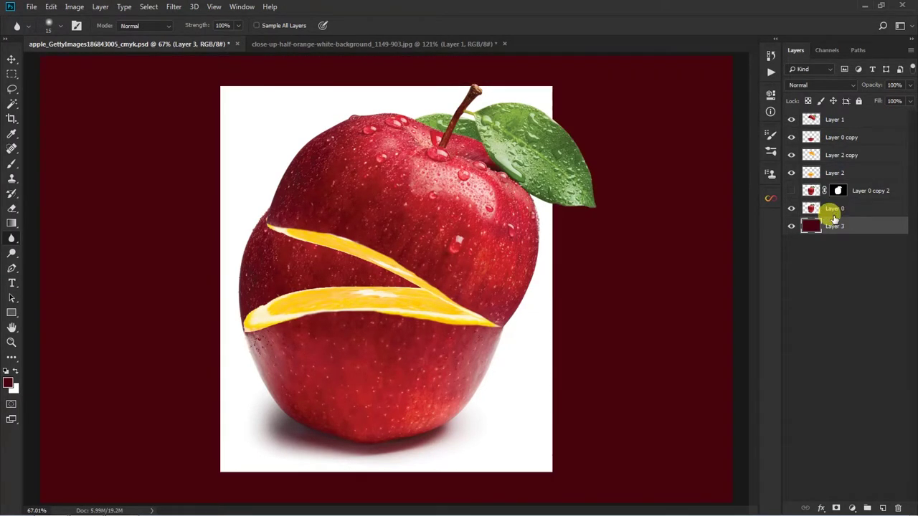
pyautogui.scroll(-3, 247, 300)
pyautogui.scroll(2, 484, 230)
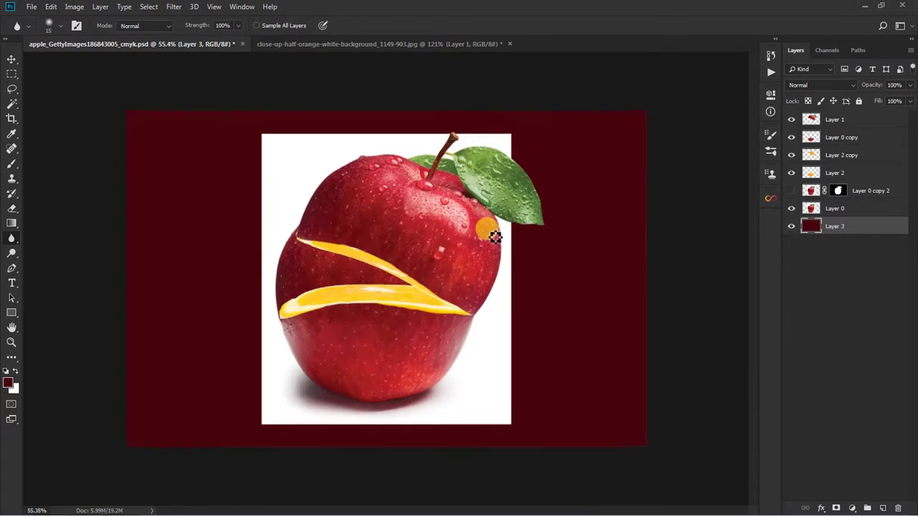
pyautogui.press('b')
pyautogui.keyDown('alt'); pyautogui.click(490, 145); pyautogui.keyUp('alt')
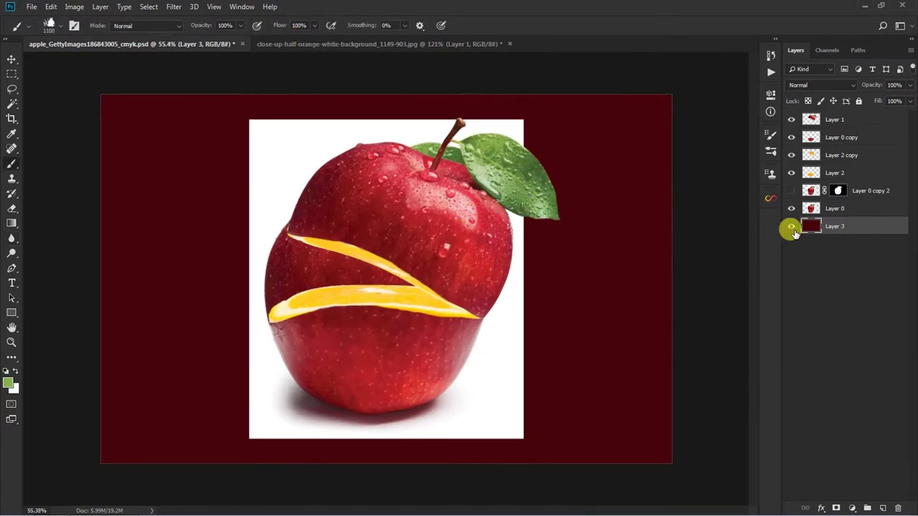
pyautogui.hotkey('alt', 'BackSpace')
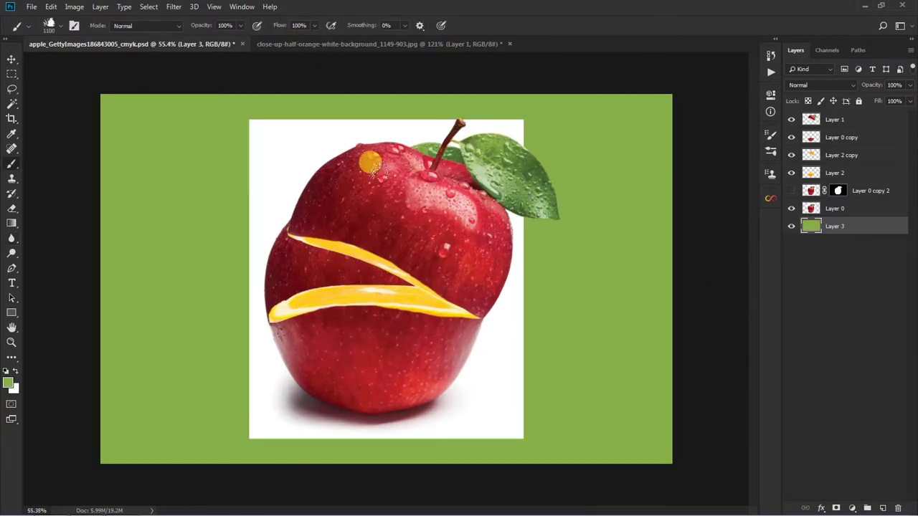
# Add an empty Layer 4 above the green layer.
pyautogui.hotkey('ctrl', 'shift', 'n')
pyautogui.press('Return')
pyautogui.rightClick(92, 91)
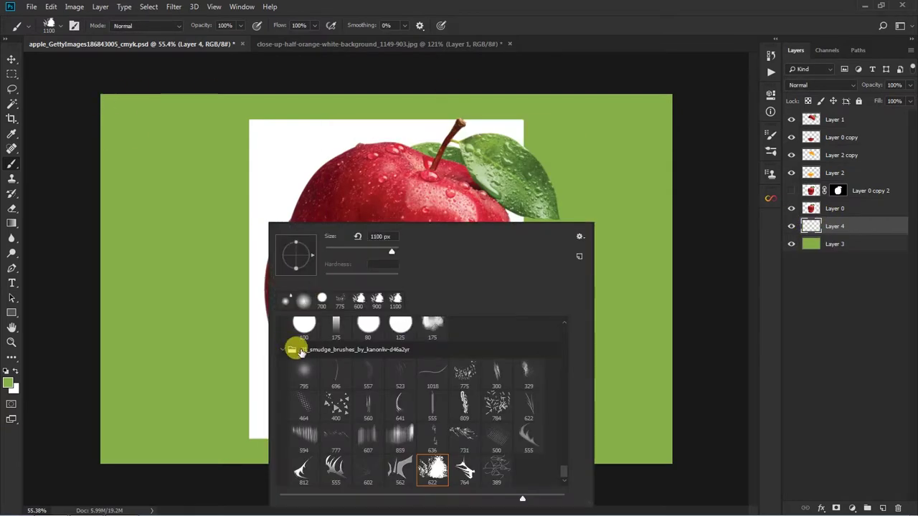
# Choose a 1900 px Soft Round brush at 0% hardness, with white as the paint colour.
pyautogui.click(563, 463)
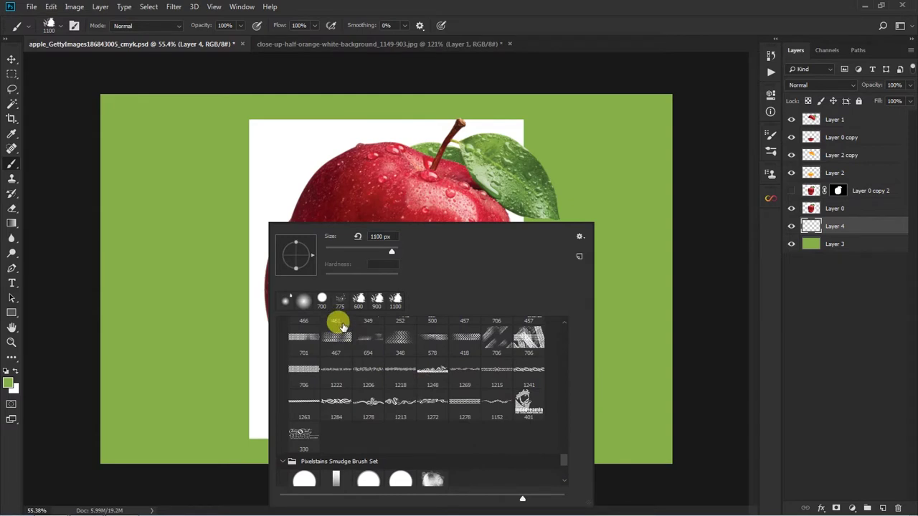
pyautogui.moveTo(563, 463); pyautogui.dragTo(561, 317)
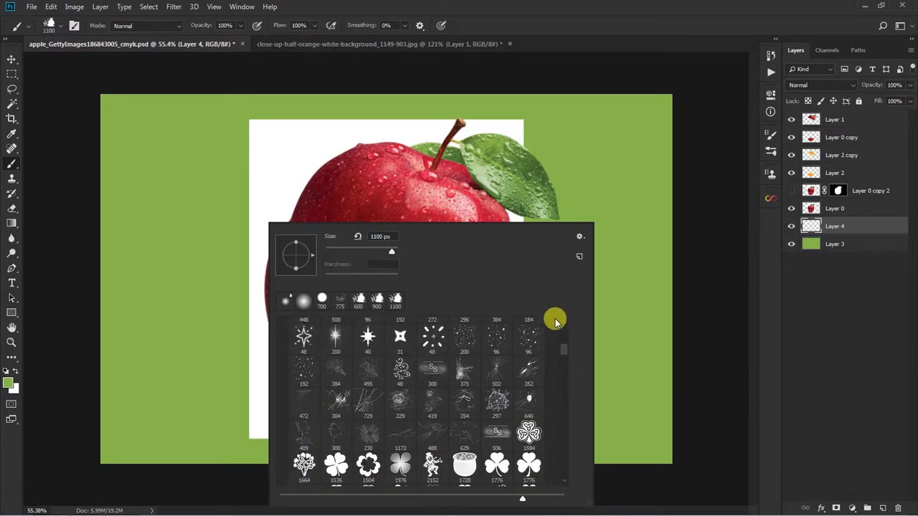
pyautogui.scroll(3, 322, 358)
pyautogui.click(303, 301)
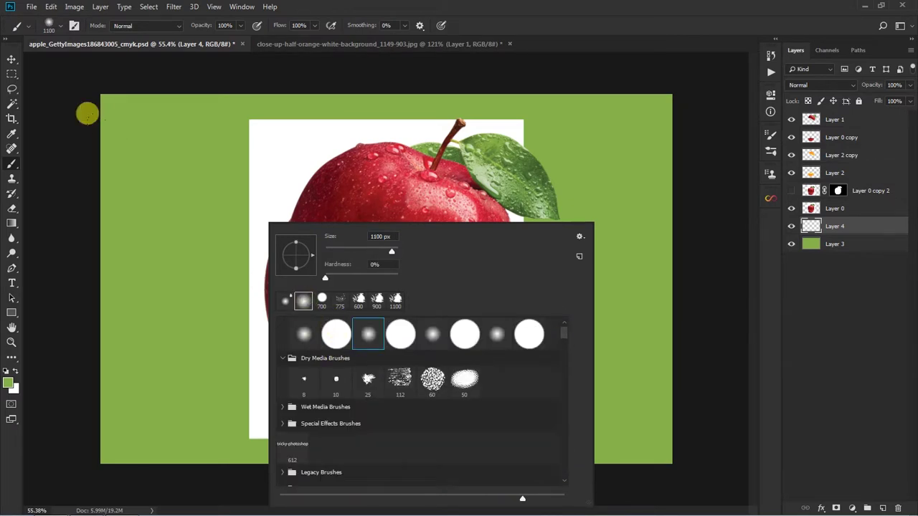
pyautogui.click(69, 105)
pyautogui.press('c')
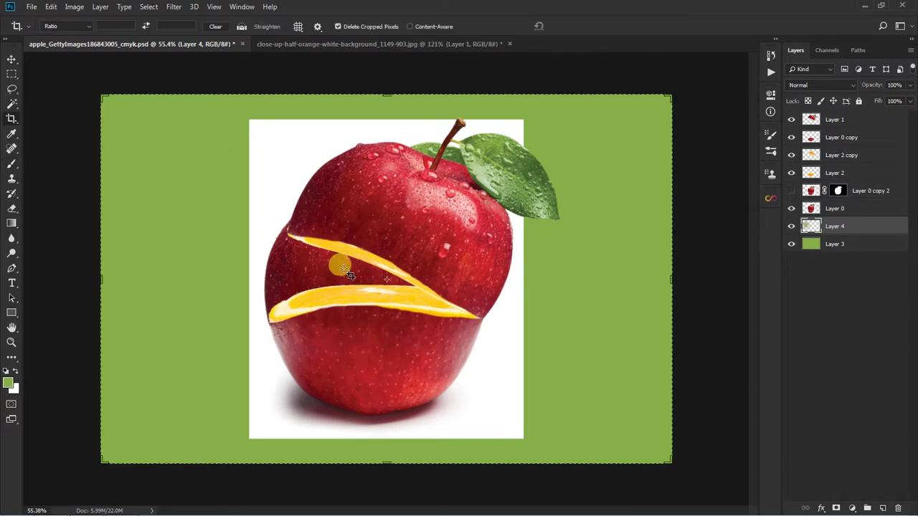
pyautogui.click(367, 275)
pyautogui.press('Return')
pyautogui.press('v')
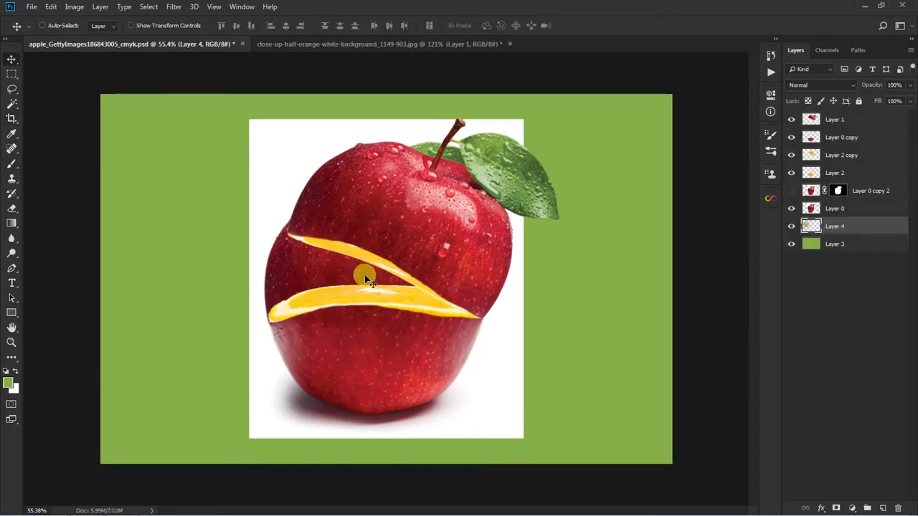
pyautogui.press('b')
pyautogui.scroll(-3, 237, 141)
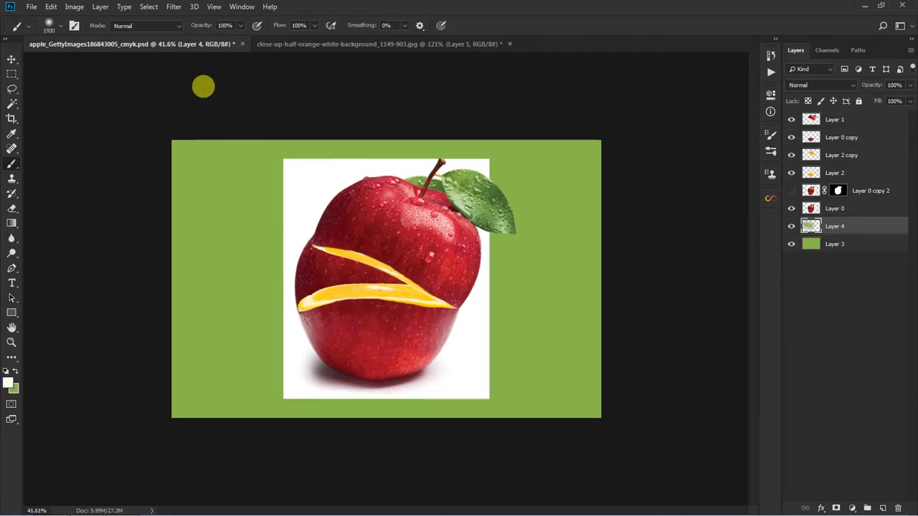
# Dab one big soft white spot at the centre of Layer 4, then hide Layer 0 to check the glow.
pyautogui.click(380, 262)
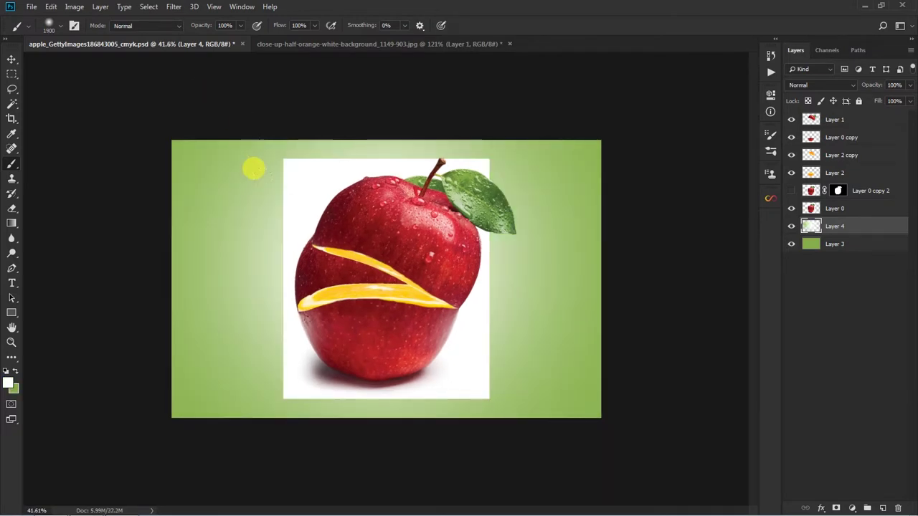
pyautogui.scroll(2, 248, 168)
pyautogui.press('v')
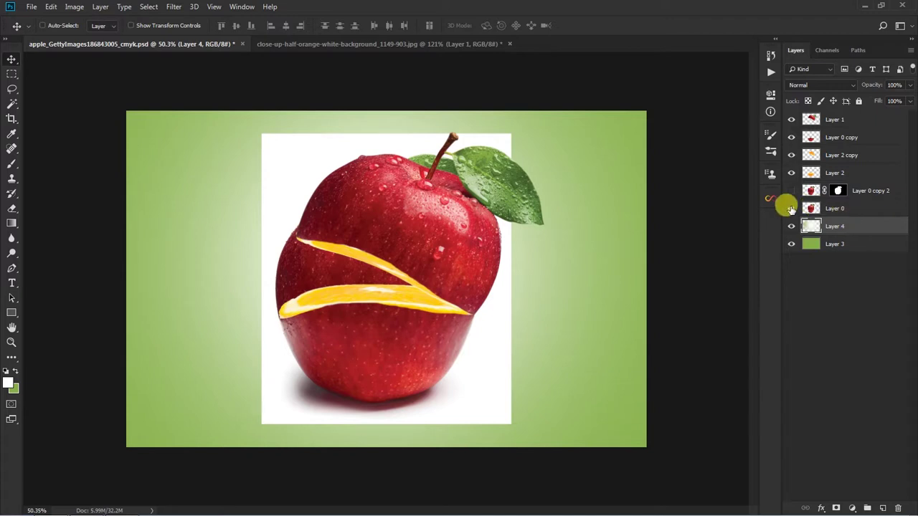
pyautogui.click(791, 208)
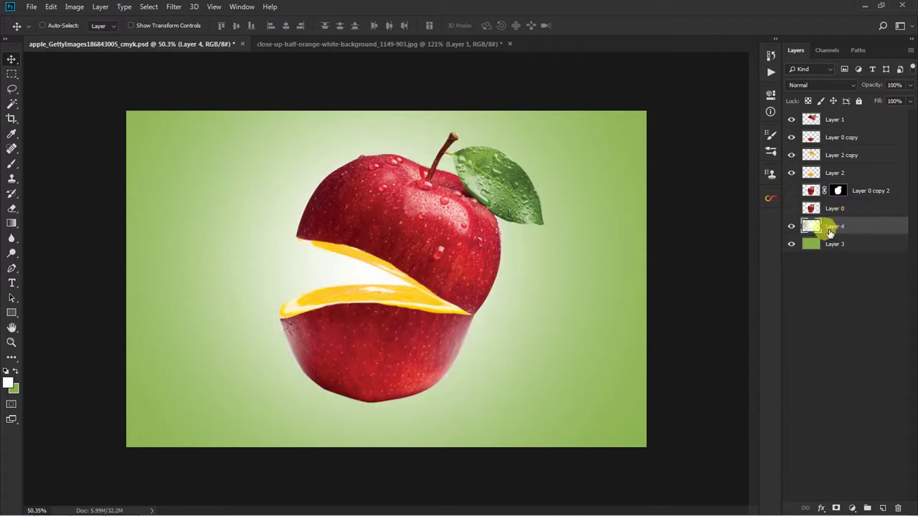
# Show Layer 0 again and set its blend mode to Multiply.
pyautogui.click(791, 208)
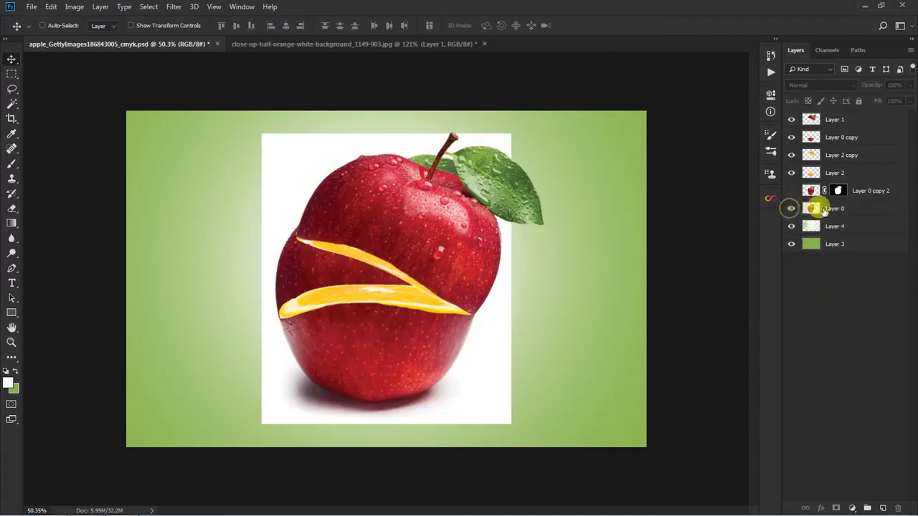
pyautogui.click(845, 208)
pyautogui.click(809, 85)
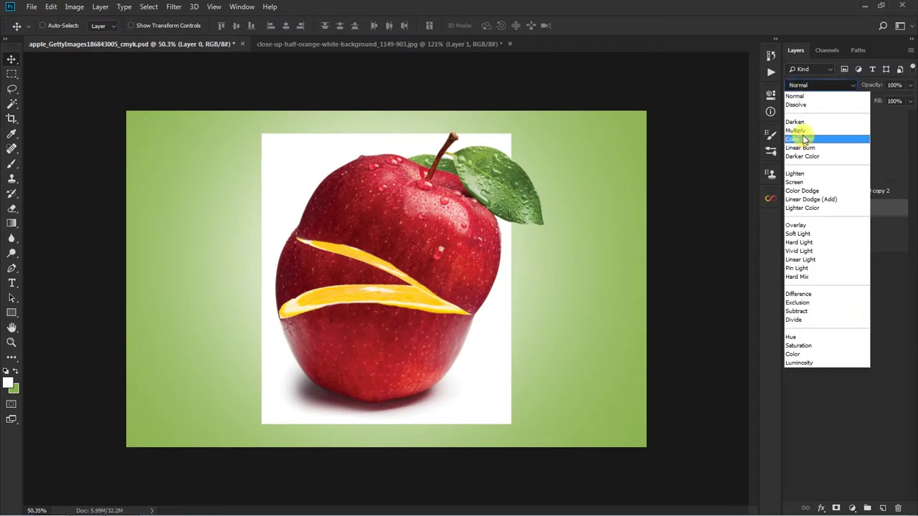
pyautogui.click(801, 131)
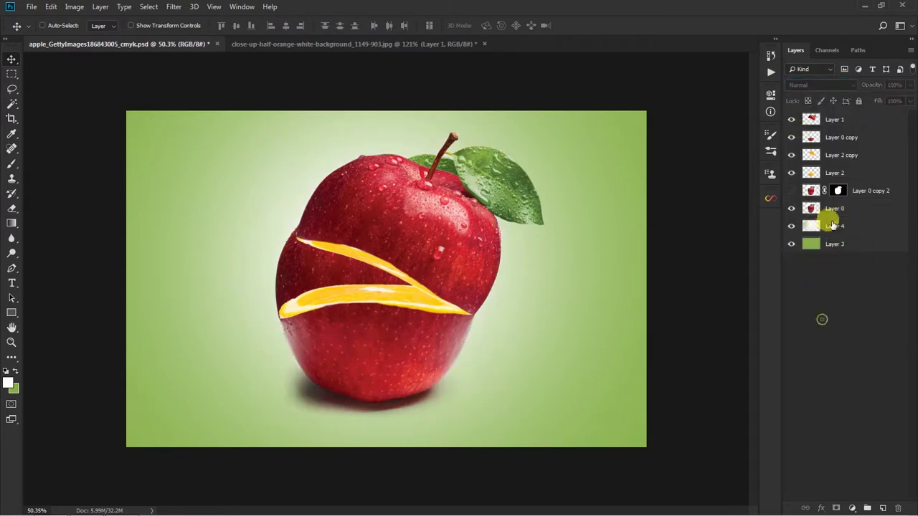
# Erase the red apple area between the two orange slices with the Eraser.
pyautogui.press('e')
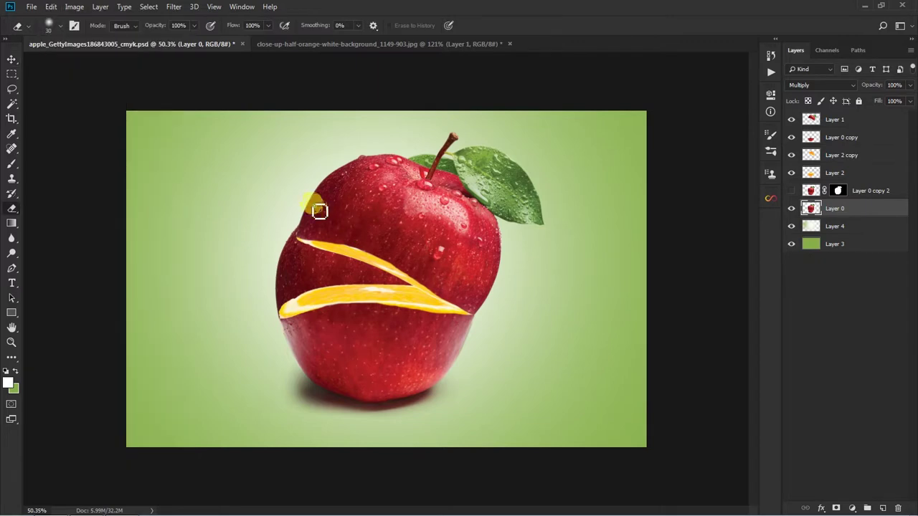
pyautogui.hotkey('alt', 'e')
pyautogui.press('Escape')
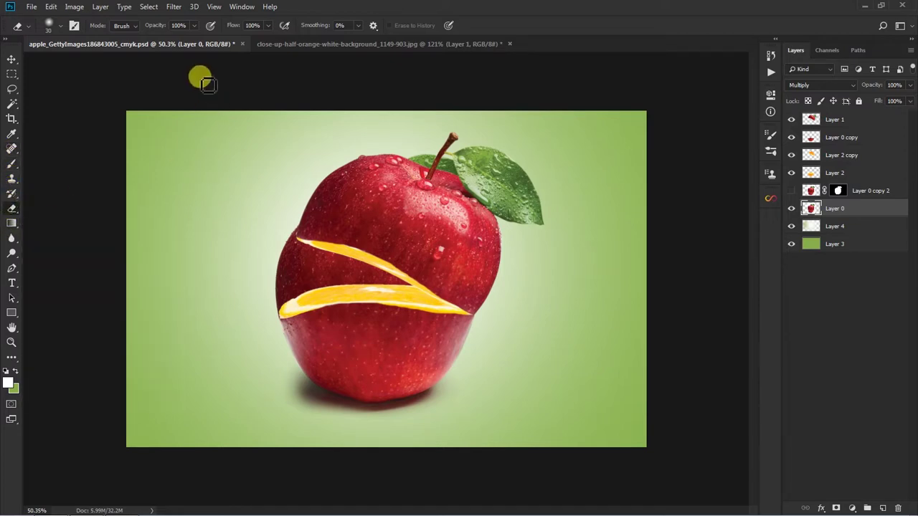
pyautogui.press('v')
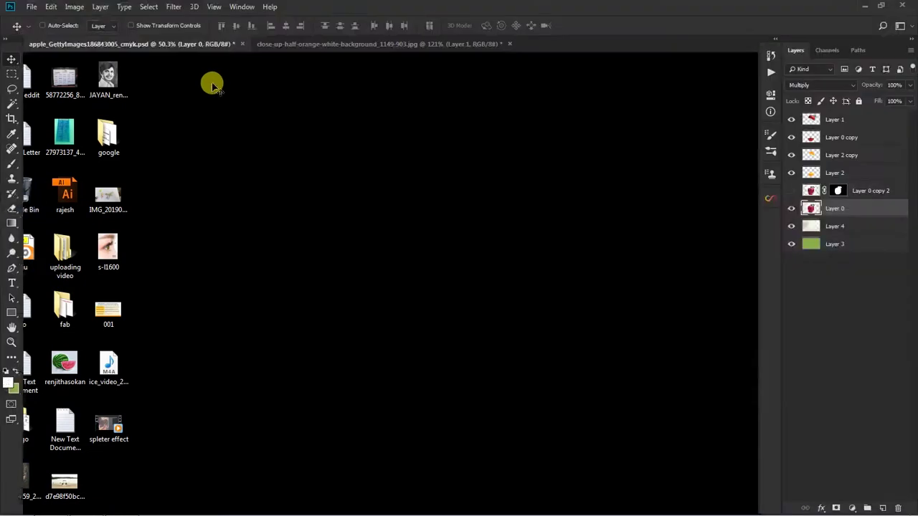
pyautogui.press('e')
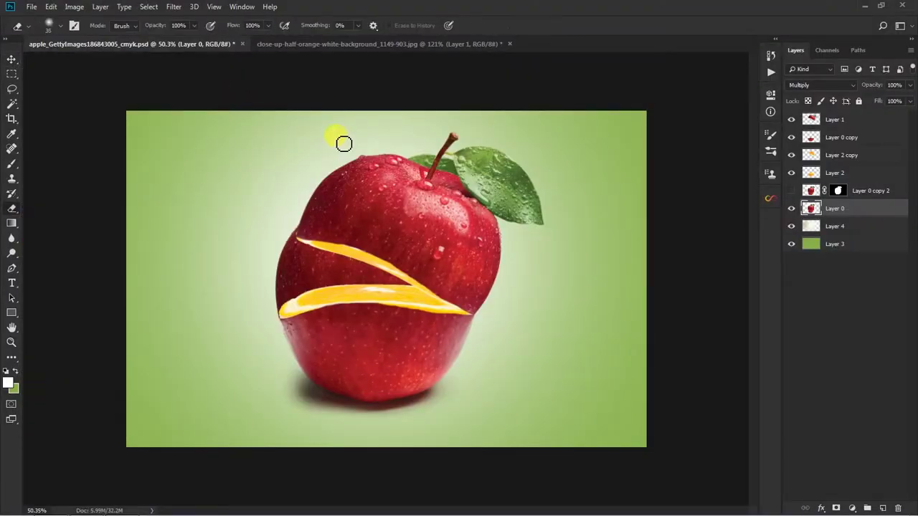
pyautogui.moveTo(353, 133)
pyautogui.mouseDown()
pyautogui.moveTo(240, 119)
pyautogui.moveTo(313, 148)
pyautogui.moveTo(246, 180)
pyautogui.moveTo(324, 202)
pyautogui.mouseUp()
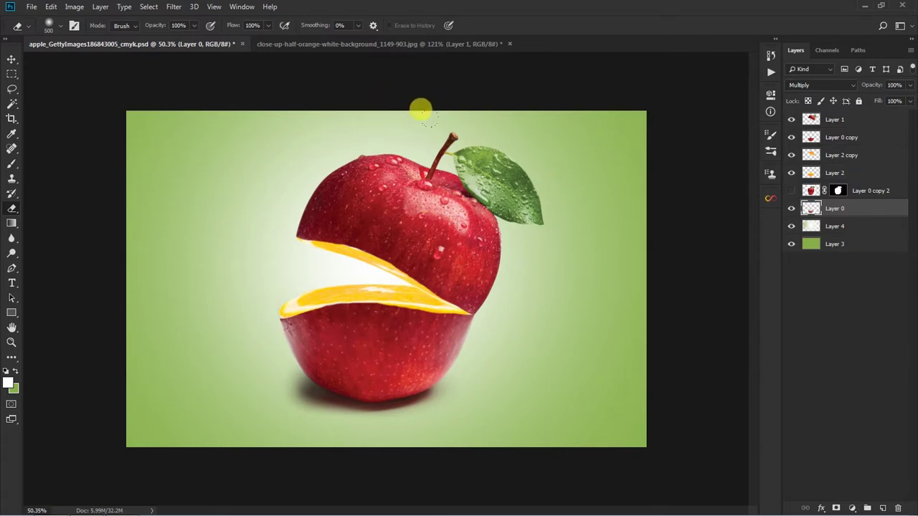
pyautogui.press('[')
pyautogui.press('[')
pyautogui.press('[')
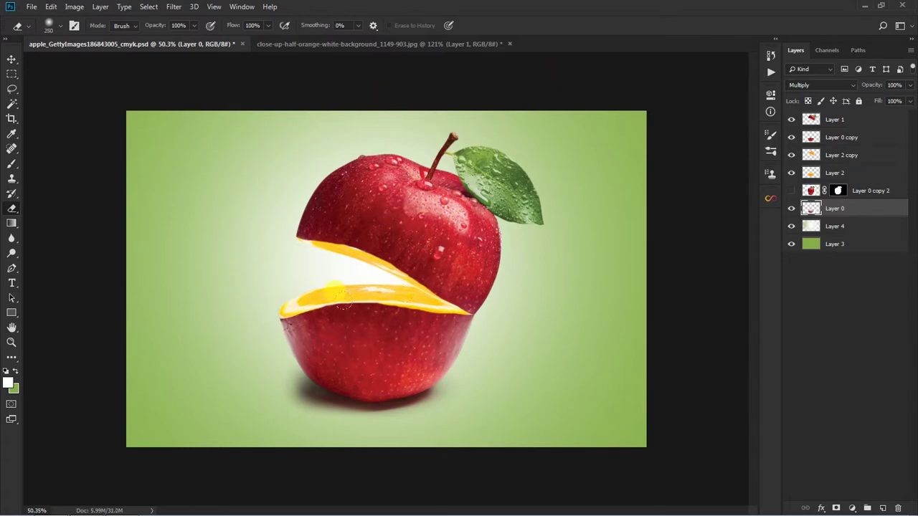
pyautogui.press(']')
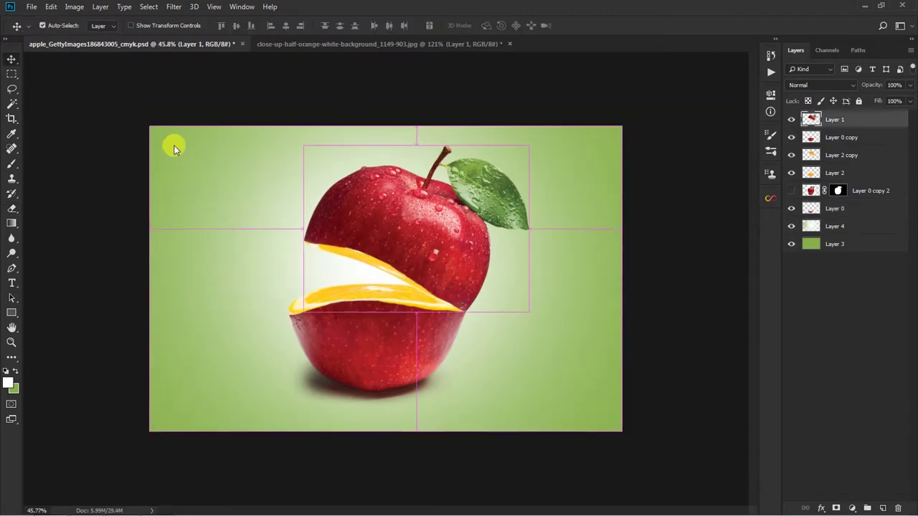
# Open the orange photo, lasso and copy the whole and halved oranges, then close it unsaved.
pyautogui.hotkey('ctrl', 'o')
pyautogui.doubleClick(255, 102)
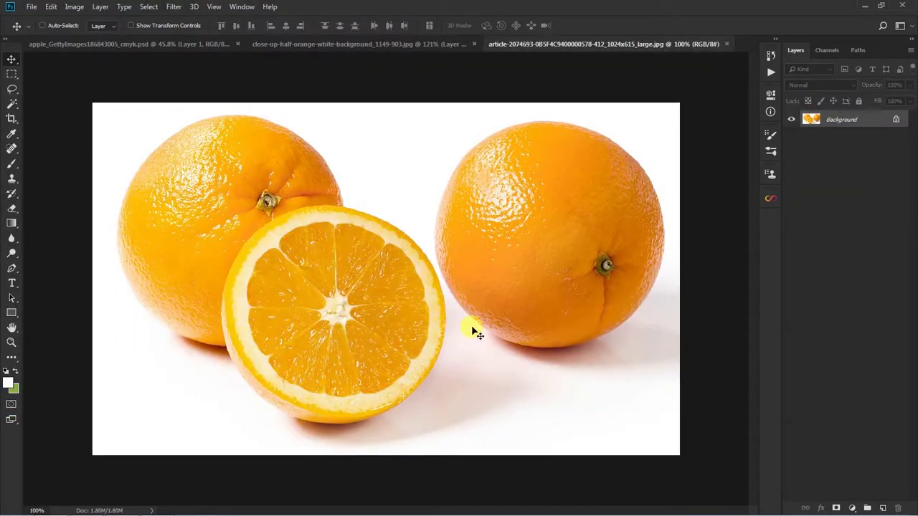
pyautogui.press('l')
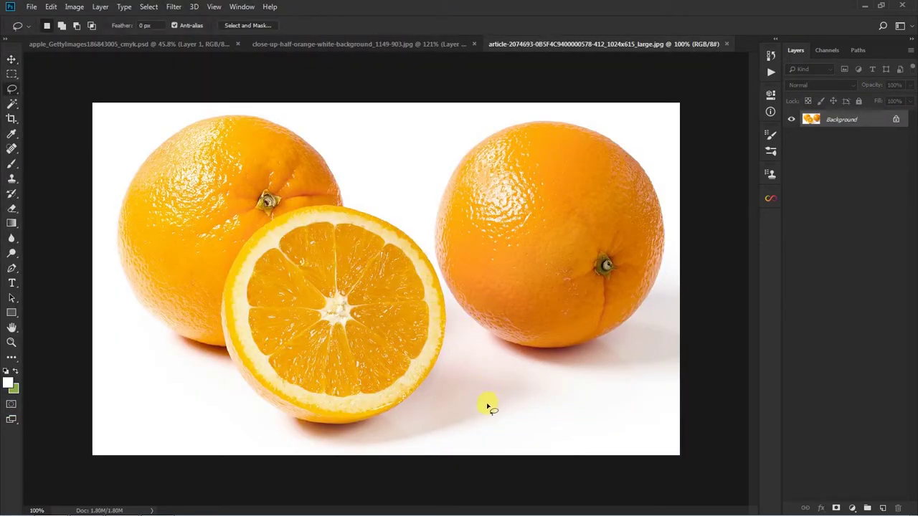
pyautogui.press('p')
pyautogui.moveTo(307, 394); pyautogui.dragTo(493, 419)
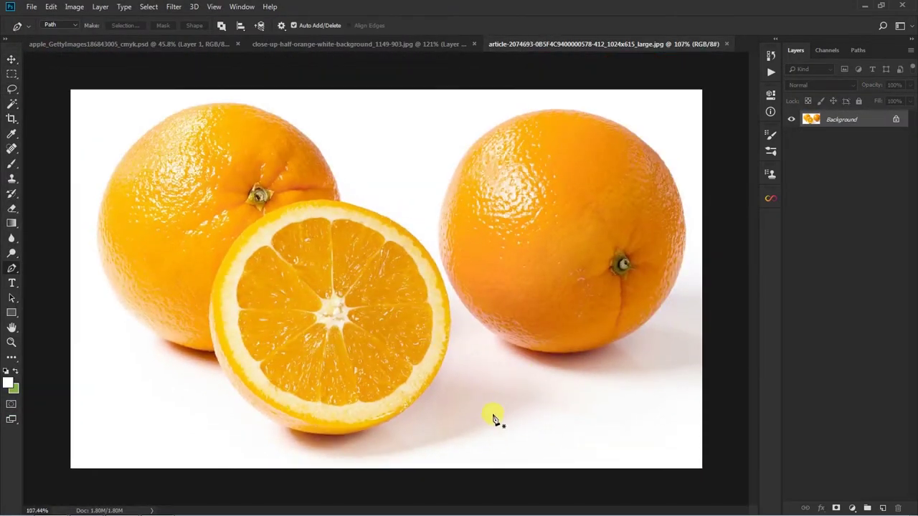
pyautogui.moveTo(463, 320); pyautogui.dragTo(467, 321)
pyautogui.press('l')
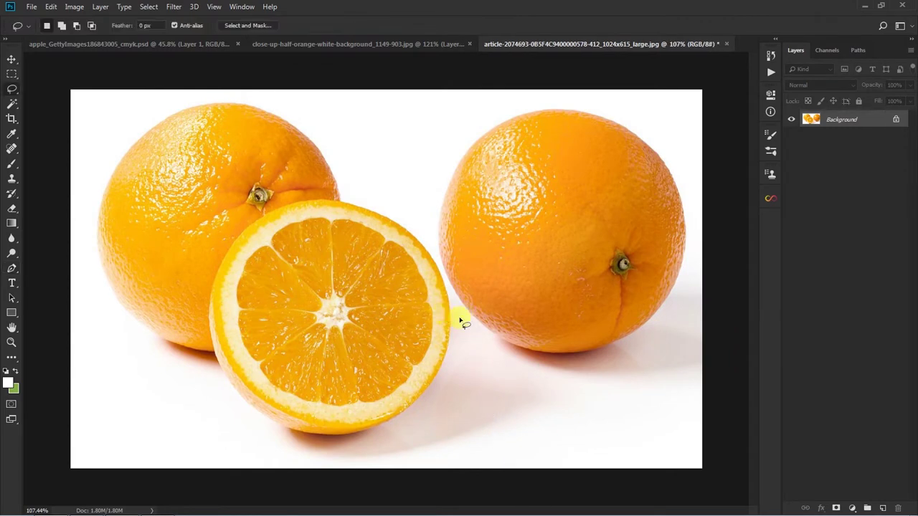
pyautogui.moveTo(446, 273)
pyautogui.mouseDown()
pyautogui.moveTo(336, 93)
pyautogui.moveTo(67, 134)
pyautogui.moveTo(199, 483)
pyautogui.moveTo(491, 404)
pyautogui.moveTo(455, 328)
pyautogui.mouseUp()
pyautogui.hotkey('ctrl', 'BackSpace')
pyautogui.hotkey('ctrl', 'w')
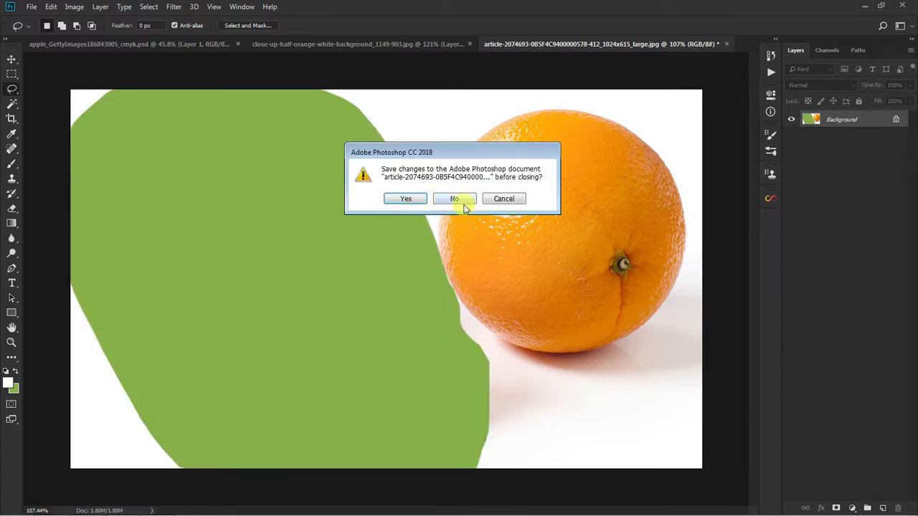
pyautogui.click(463, 201)
# Paste the oranges into the apple composition and move them to the lower left.
pyautogui.press('v')
pyautogui.hotkey('ctrl', 'v')
pyautogui.moveTo(395, 266)
pyautogui.mouseDown()
pyautogui.moveTo(266, 287)
pyautogui.moveTo(262, 322)
pyautogui.moveTo(390, 242)
pyautogui.moveTo(408, 246)
pyautogui.mouseUp()
pyautogui.scroll(3, 262, 322)
# Trace the whole orange's lower, left and upper edges with the Pen tool.
pyautogui.press('p')
pyautogui.scroll(5, 348, 389)
pyautogui.moveTo(348, 389)
pyautogui.mouseDown()
pyautogui.moveTo(456, 229)
pyautogui.moveTo(494, 263)
pyautogui.mouseUp()
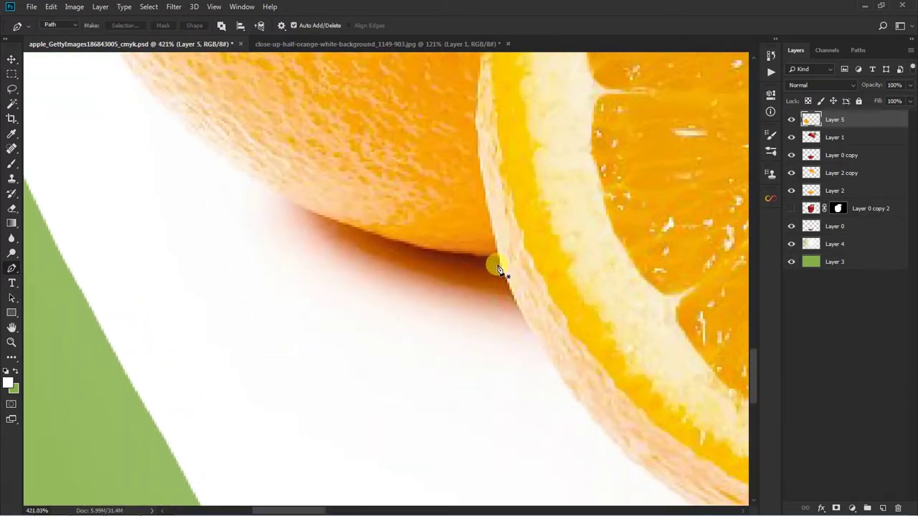
pyautogui.scroll(2, 439, 246)
pyautogui.click(380, 277)
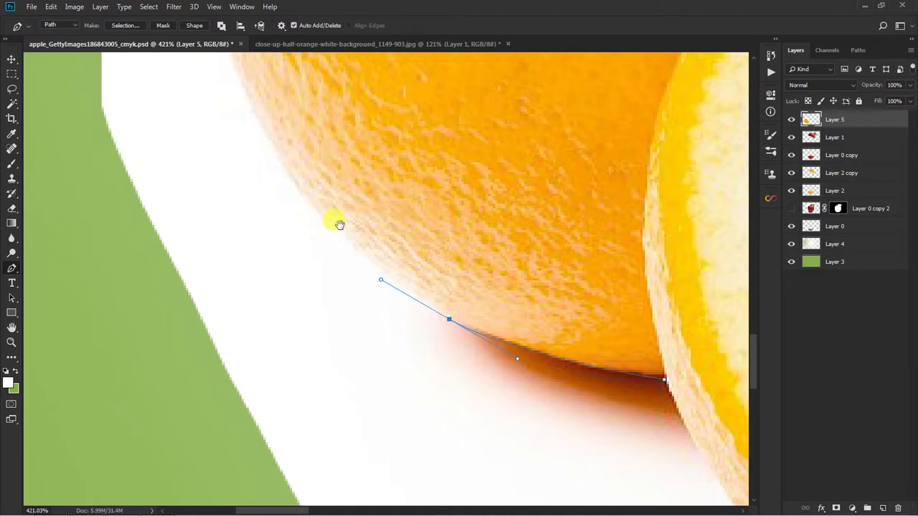
pyautogui.moveTo(338, 222); pyautogui.dragTo(375, 280)
pyautogui.click(369, 266)
pyautogui.moveTo(334, 160); pyautogui.dragTo(379, 407)
pyautogui.moveTo(356, 313); pyautogui.dragTo(364, 246)
pyautogui.moveTo(423, 192); pyautogui.dragTo(378, 335)
pyautogui.moveTo(410, 257); pyautogui.dragTo(421, 239)
pyautogui.moveTo(500, 176)
pyautogui.mouseDown()
pyautogui.moveTo(320, 300)
pyautogui.moveTo(411, 248)
pyautogui.moveTo(268, 235)
pyautogui.mouseUp()
pyautogui.moveTo(455, 250); pyautogui.dragTo(552, 286)
# Continue the pen path along the orange half's rim and underside, then close it.
pyautogui.moveTo(609, 325); pyautogui.dragTo(383, 168)
pyautogui.moveTo(467, 252)
pyautogui.mouseDown()
pyautogui.moveTo(518, 322)
pyautogui.moveTo(470, 217)
pyautogui.mouseUp()
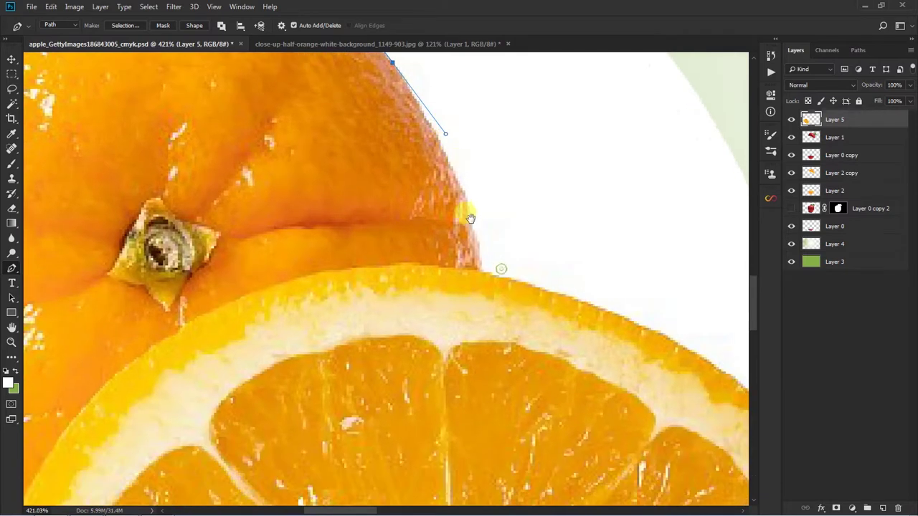
pyautogui.moveTo(485, 276); pyautogui.dragTo(426, 172)
pyautogui.moveTo(483, 175)
pyautogui.mouseDown()
pyautogui.moveTo(563, 237)
pyautogui.moveTo(529, 160)
pyautogui.mouseUp()
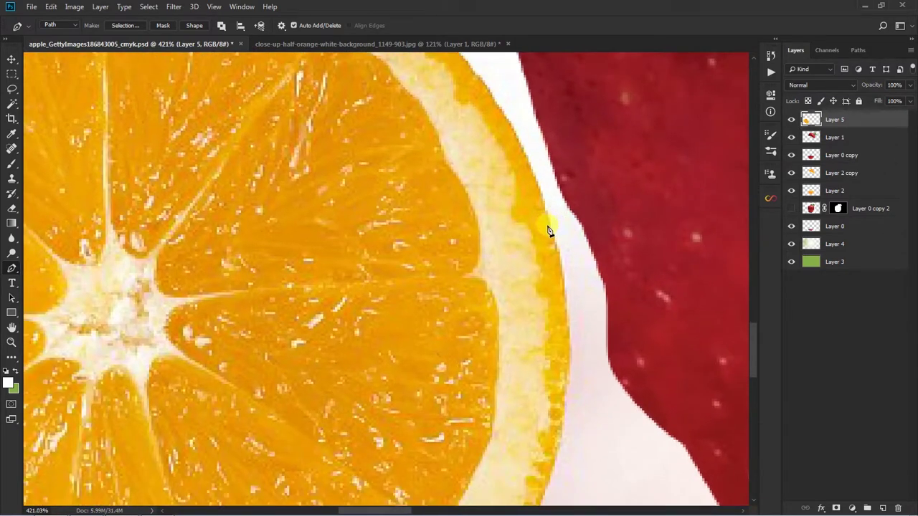
pyautogui.moveTo(541, 269); pyautogui.dragTo(517, 332)
pyautogui.moveTo(449, 417); pyautogui.dragTo(554, 202)
pyautogui.moveTo(393, 327)
pyautogui.mouseDown()
pyautogui.moveTo(512, 322)
pyautogui.moveTo(453, 328)
pyautogui.moveTo(486, 400)
pyautogui.mouseUp()
pyautogui.scroll(-3, 406, 318)
pyautogui.scroll(2, 446, 385)
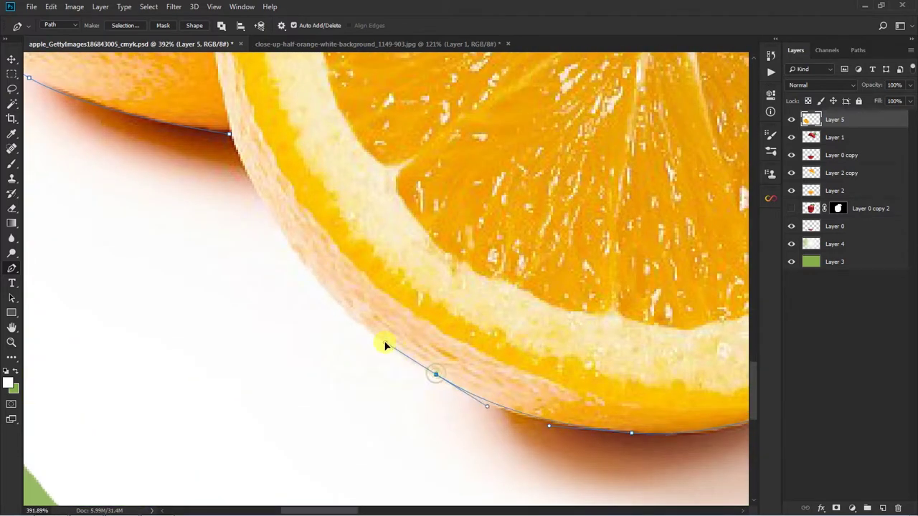
pyautogui.moveTo(308, 261); pyautogui.dragTo(407, 368)
pyautogui.moveTo(370, 330); pyautogui.dragTo(343, 266)
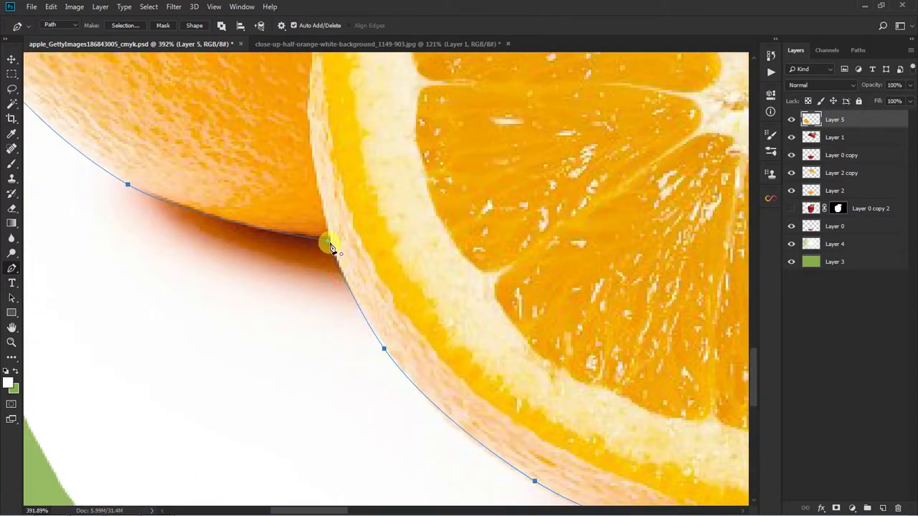
pyautogui.click(329, 245)
pyautogui.scroll(-3, 381, 369)
# Turn the path into a selection, mask out the white background, and nudge the oranges lower.
pyautogui.hotkey('ctrl', 'Return')
pyautogui.hotkey('ctrl', '0')
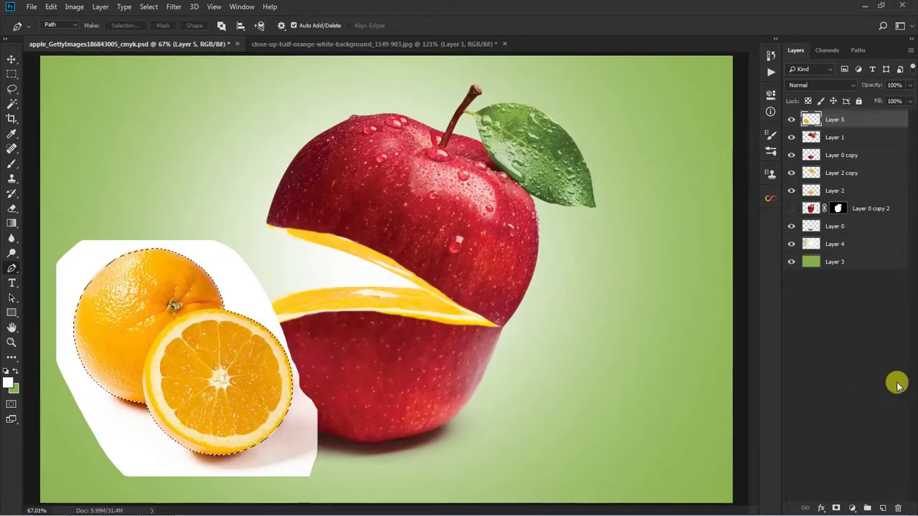
pyautogui.click(836, 507)
pyautogui.scroll(-2, 300, 366)
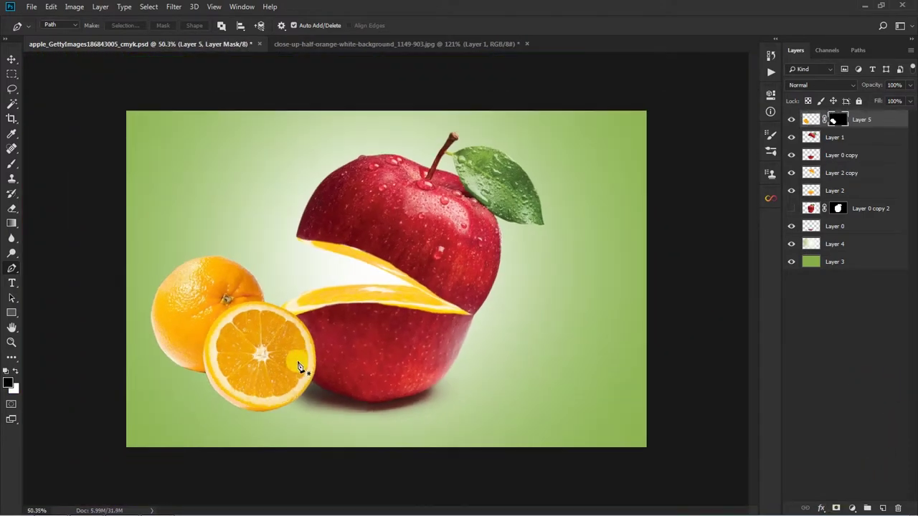
pyautogui.press('v')
pyautogui.moveTo(253, 338)
pyautogui.mouseDown()
pyautogui.moveTo(239, 382)
pyautogui.moveTo(254, 389)
pyautogui.mouseUp()
pyautogui.scroll(-1, 246, 386)
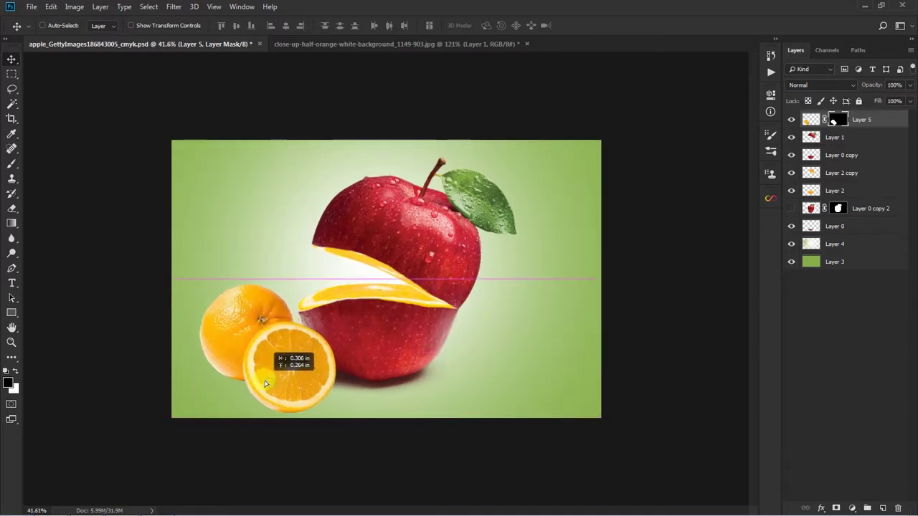
# Nudge the oranges left, duplicate Layer 5, then delete Layer 5's mask and set it to Multiply.
pyautogui.moveTo(257, 393); pyautogui.dragTo(282, 388)
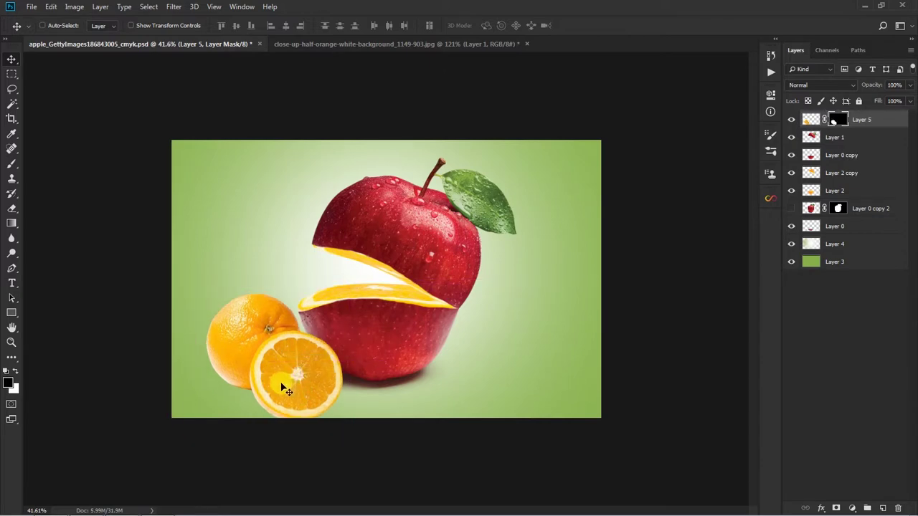
pyautogui.hotkey('ctrl', 'j')
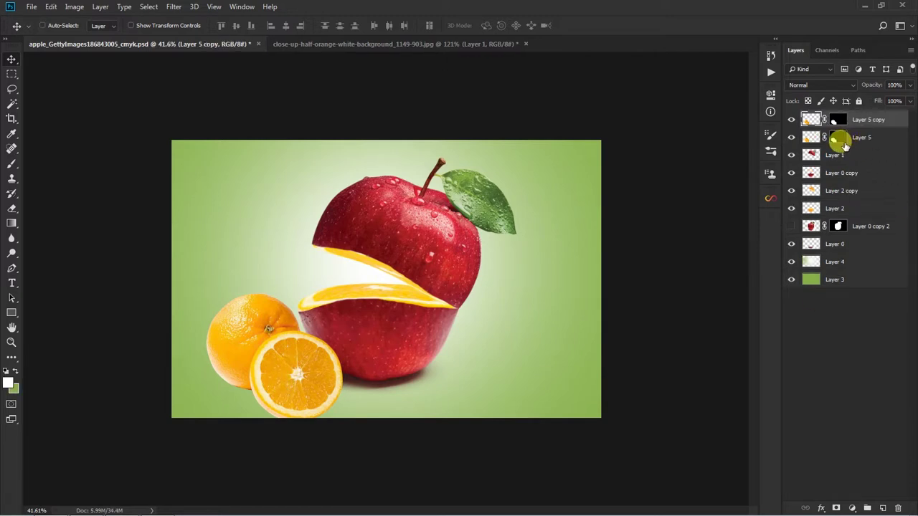
pyautogui.rightClick(838, 141)
pyautogui.click(834, 162)
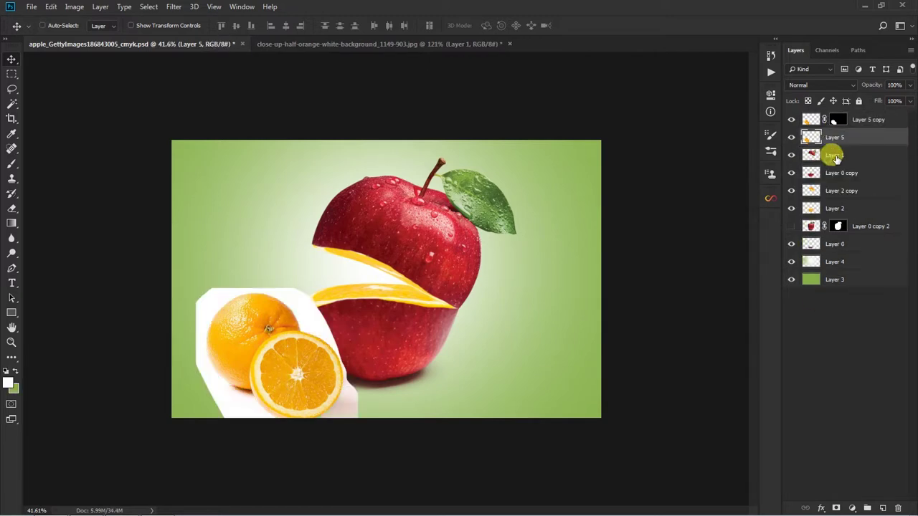
pyautogui.click(825, 85)
pyautogui.click(805, 122)
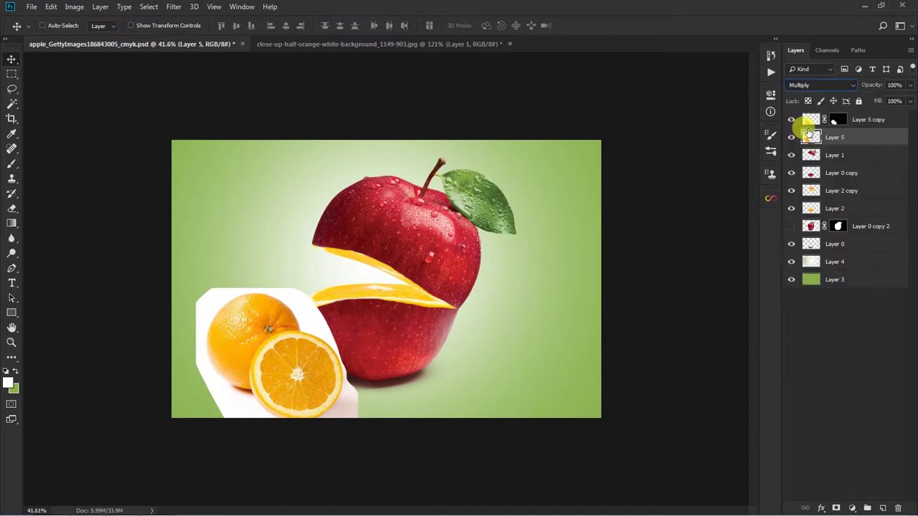
# Switch to a smaller Eraser to clean up Layer 5's edges.
pyautogui.scroll(2, 308, 380)
pyautogui.scroll(2, 345, 375)
pyautogui.press('e')
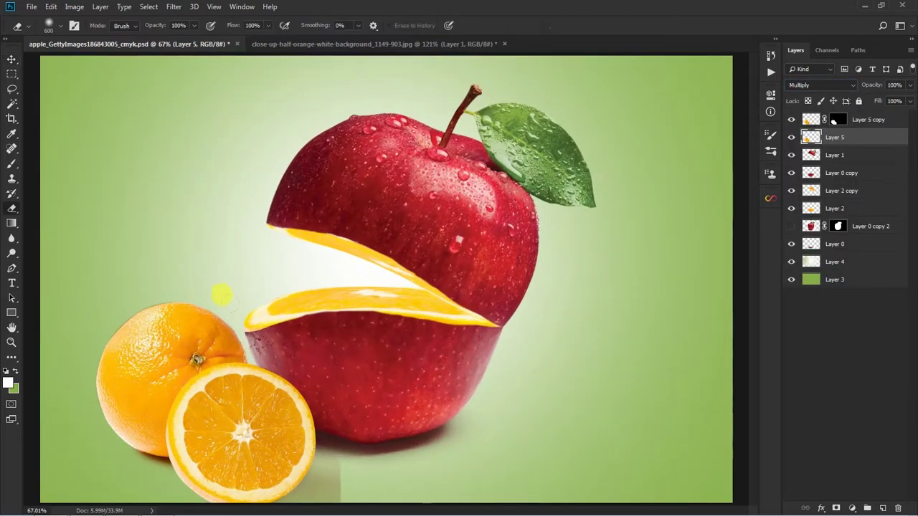
pyautogui.scroll(2, 221, 293)
pyautogui.scroll(-1, 452, 233)
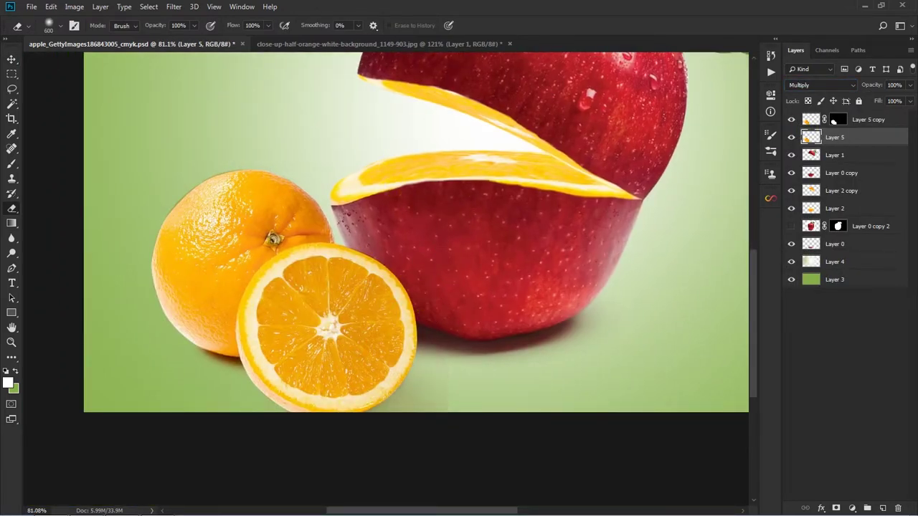
pyautogui.press('[')
pyautogui.press('[')
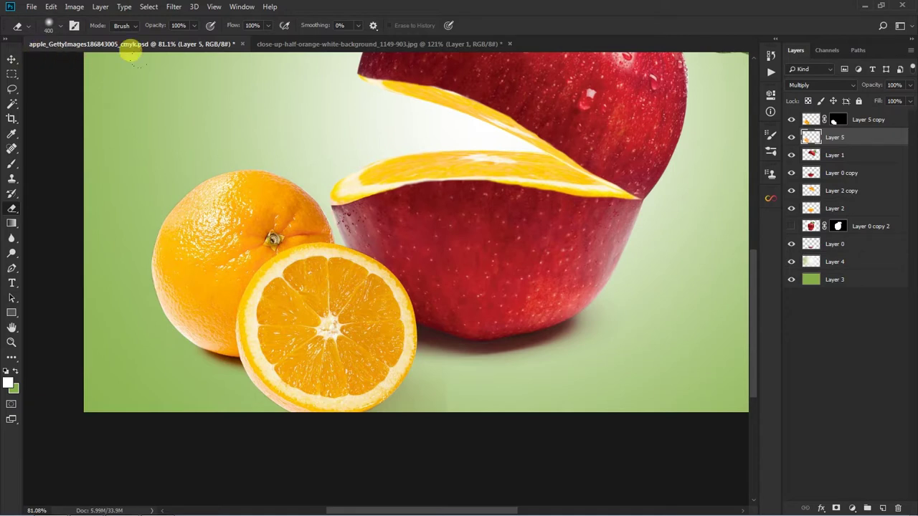
pyautogui.scroll(-3, 450, 136)
# Select the apple layers from Layer 1 to Layer 0 and nudge them two steps right.
pyautogui.press('v')
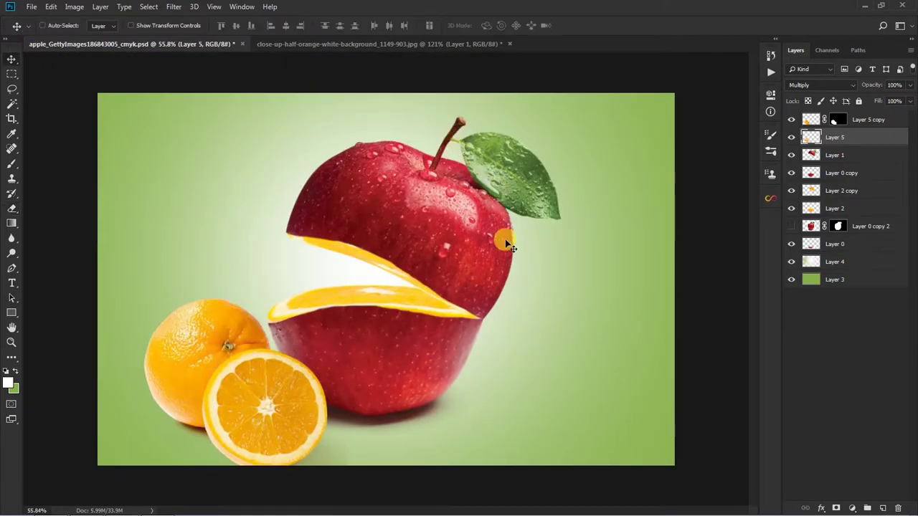
pyautogui.scroll(-1, 545, 255)
pyautogui.click(814, 159)
pyautogui.keyDown('shift'); pyautogui.click(850, 246); pyautogui.keyUp('shift')
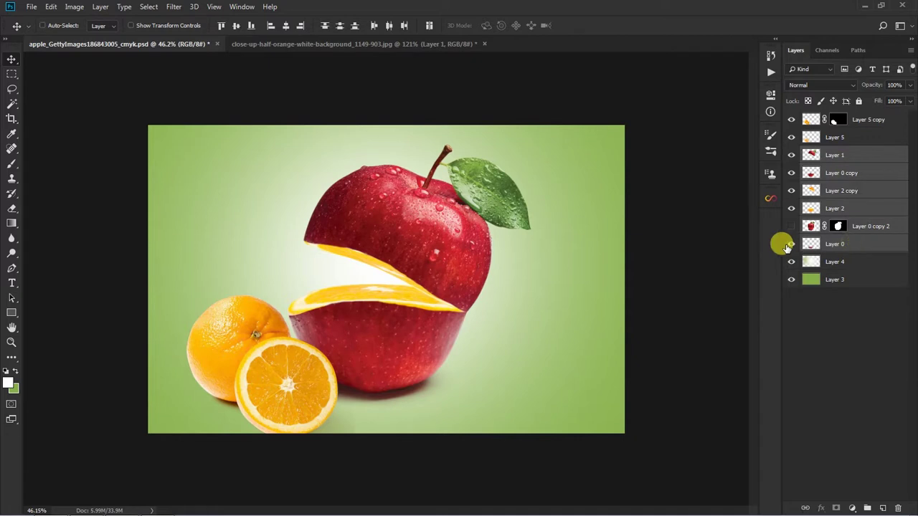
pyautogui.press('Right')
pyautogui.press('Right')
pyautogui.press('Right')
pyautogui.press('Right')
pyautogui.press('Right')
pyautogui.press('Right')
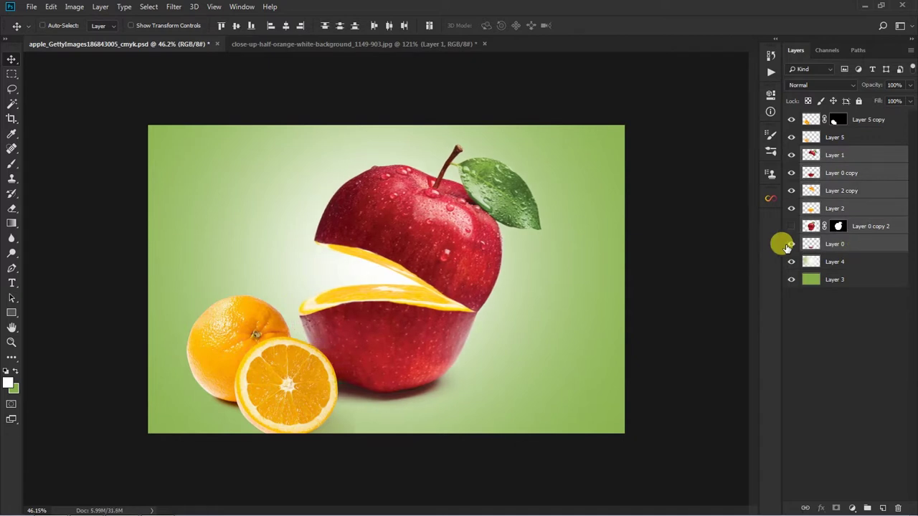
pyautogui.press('Right')
pyautogui.press('Right')
pyautogui.press('Right')
# Select Layer 5 copy and Layer 5, then nudge the oranges slightly up and right.
pyautogui.rightClick(293, 367)
pyautogui.click(305, 375)
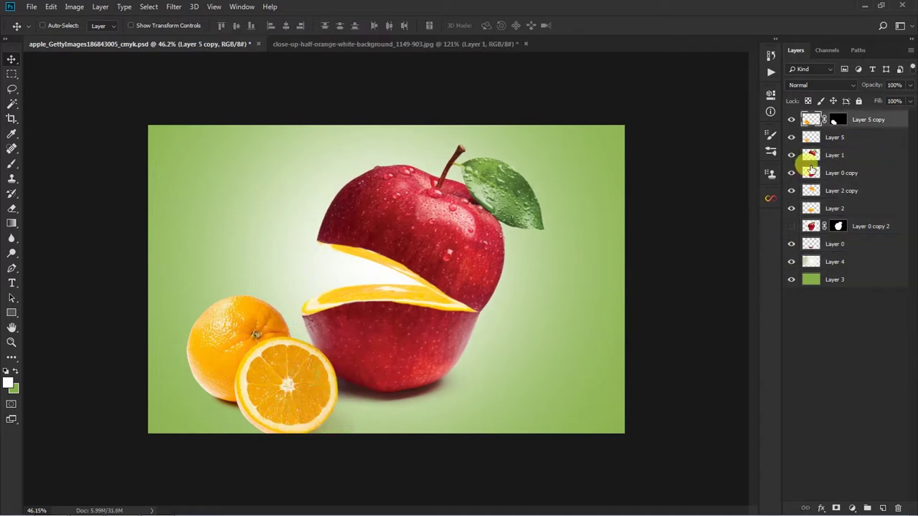
pyautogui.keyDown('shift'); pyautogui.click(813, 137); pyautogui.keyUp('shift')
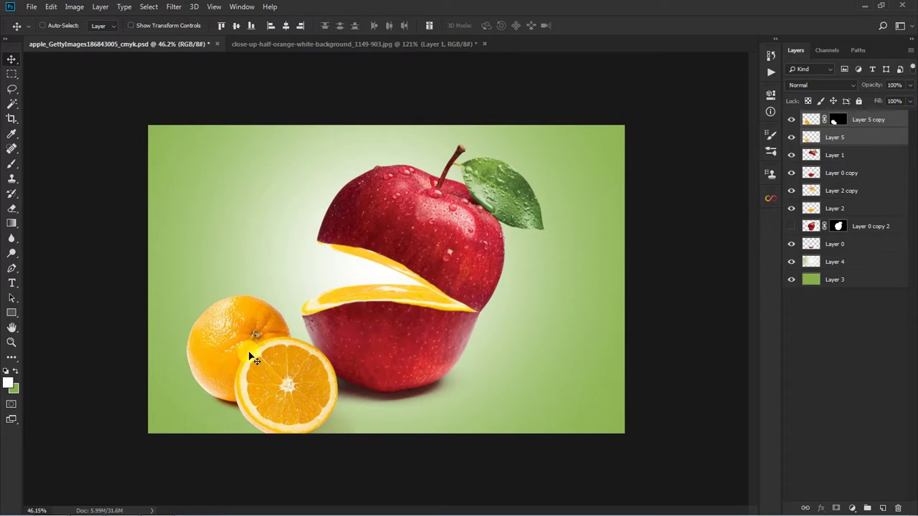
pyautogui.press('Up')
pyautogui.press('Up')
pyautogui.press('Up')
pyautogui.press('Right')
pyautogui.press('Right')
pyautogui.press('Right')
pyautogui.press('Up')
pyautogui.press('Up')
pyautogui.press('Up')
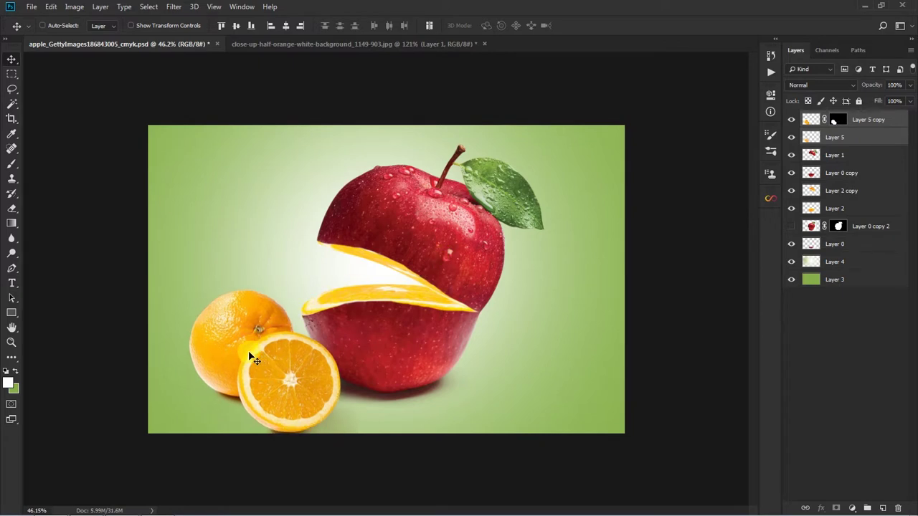
pyautogui.press('Down')
pyautogui.press('Down')
pyautogui.press('Down')
pyautogui.press('Down')
pyautogui.press('Down')
pyautogui.press('Down')
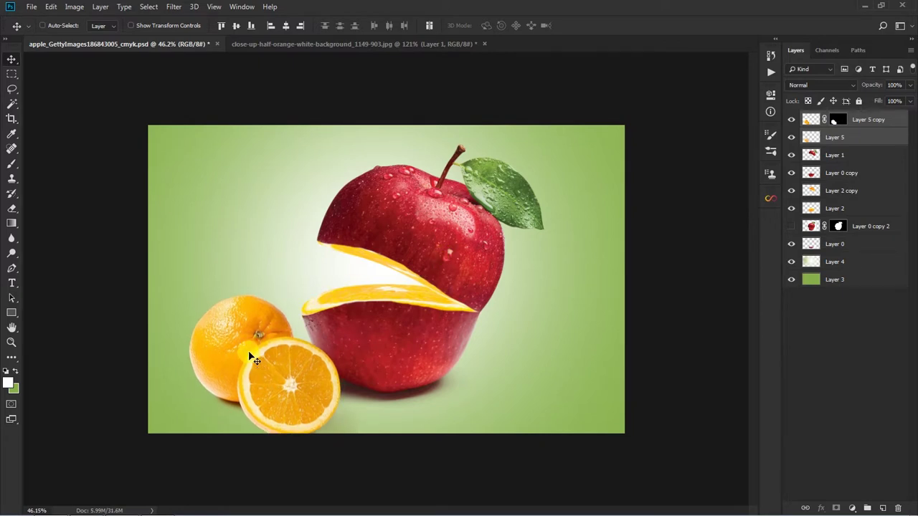
pyautogui.press('Up')
pyautogui.press('Up')
pyautogui.press('Up')
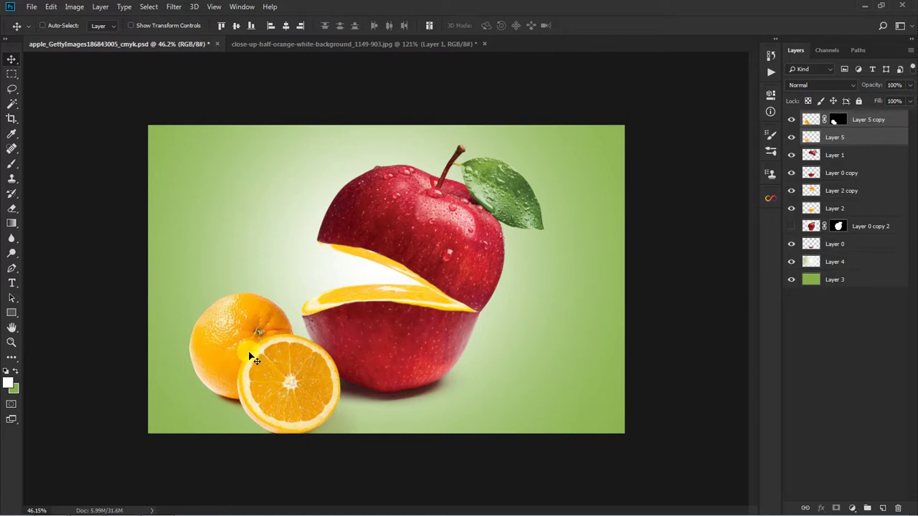
# Drag the oranges up a few pixels so they sit snugly beside the apple.
pyautogui.scroll(2, 330, 381)
pyautogui.scroll(1, 272, 409)
pyautogui.scroll(-2, 273, 414)
pyautogui.moveTo(272, 416)
pyautogui.mouseDown()
pyautogui.moveTo(262, 364)
pyautogui.moveTo(273, 409)
pyautogui.moveTo(285, 419)
pyautogui.moveTo(273, 409)
pyautogui.mouseUp()
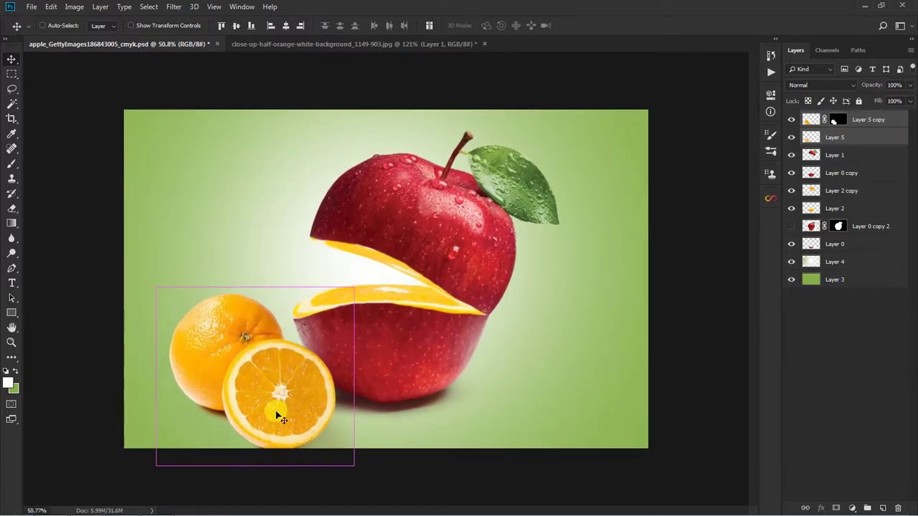
pyautogui.scroll(-1, 349, 382)
pyautogui.scroll(1, 280, 323)
# Add Layer 6 above Layer 4 and brush a soft orange glow over the lower left.
pyautogui.click(846, 262)
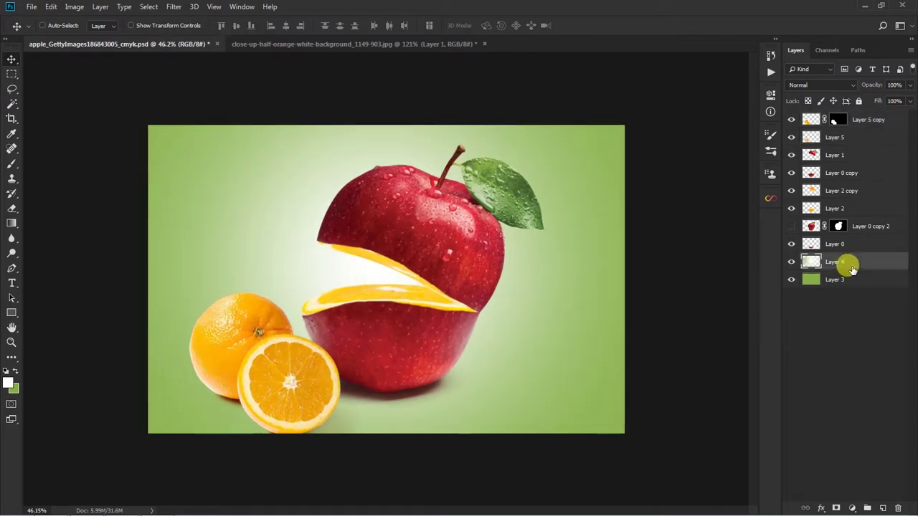
pyautogui.press('b')
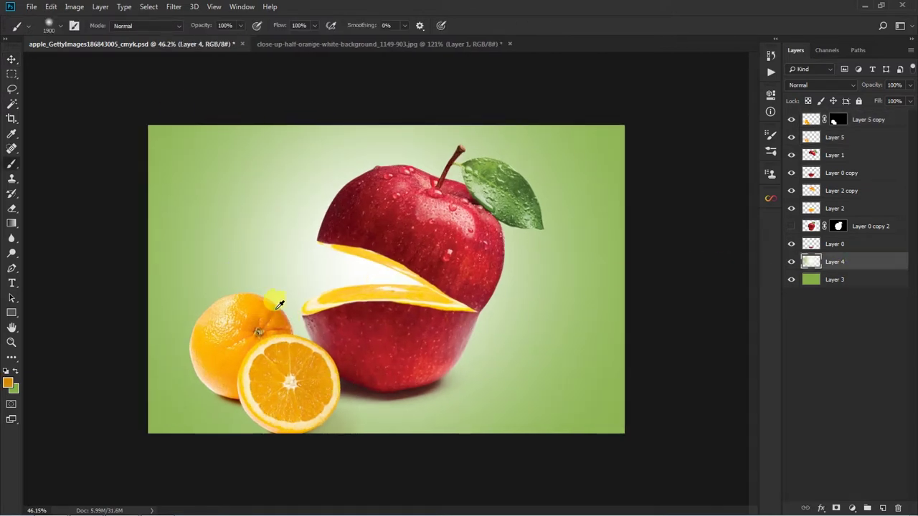
pyautogui.hotkey('ctrl', 'shift', 'n')
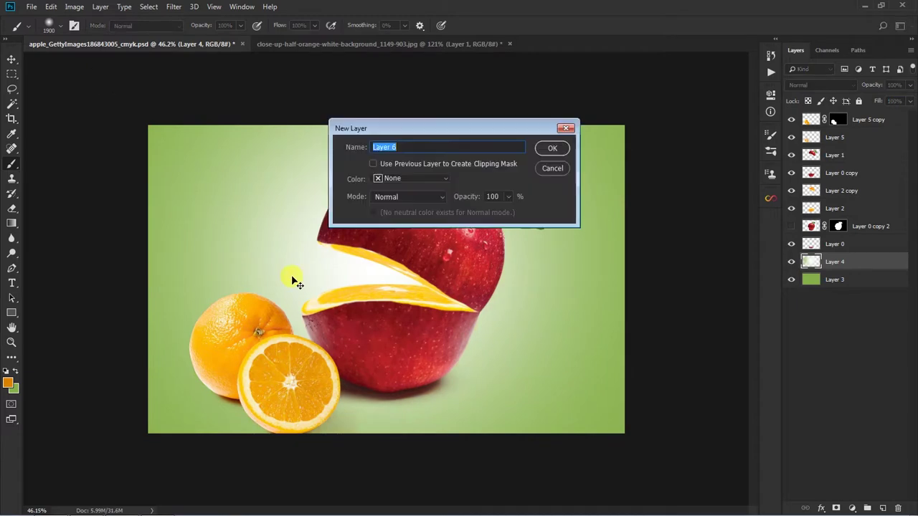
pyautogui.press('Return')
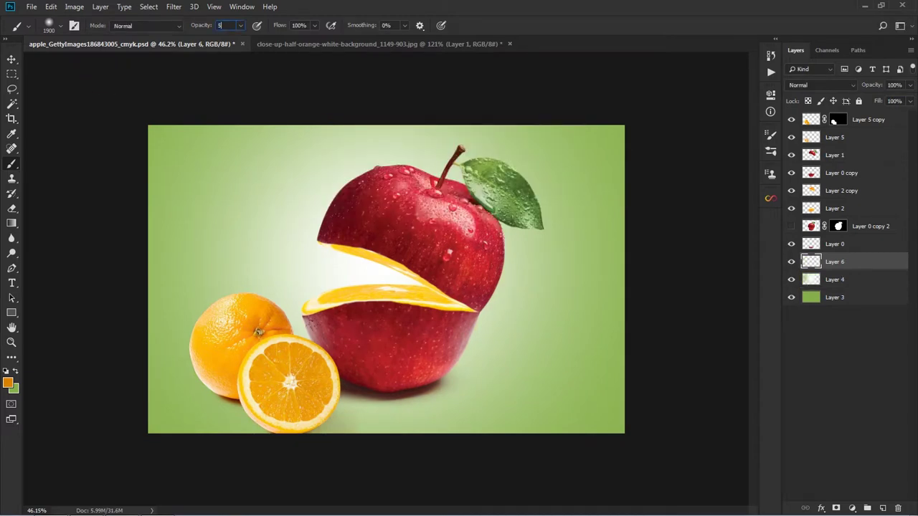
pyautogui.click(322, 266)
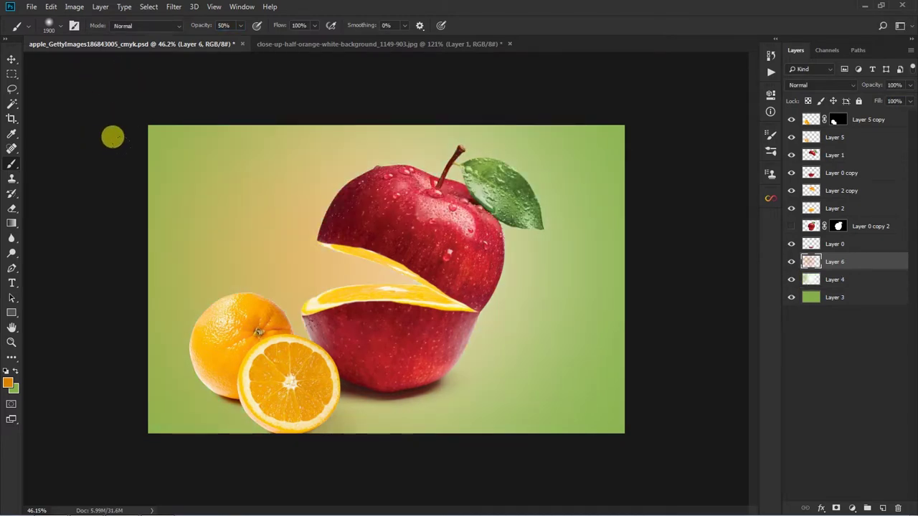
pyautogui.hotkey('ctrl', 'z')
pyautogui.press('[')
pyautogui.press('[')
pyautogui.press('[')
pyautogui.moveTo(39, 221); pyautogui.dragTo(201, 271)
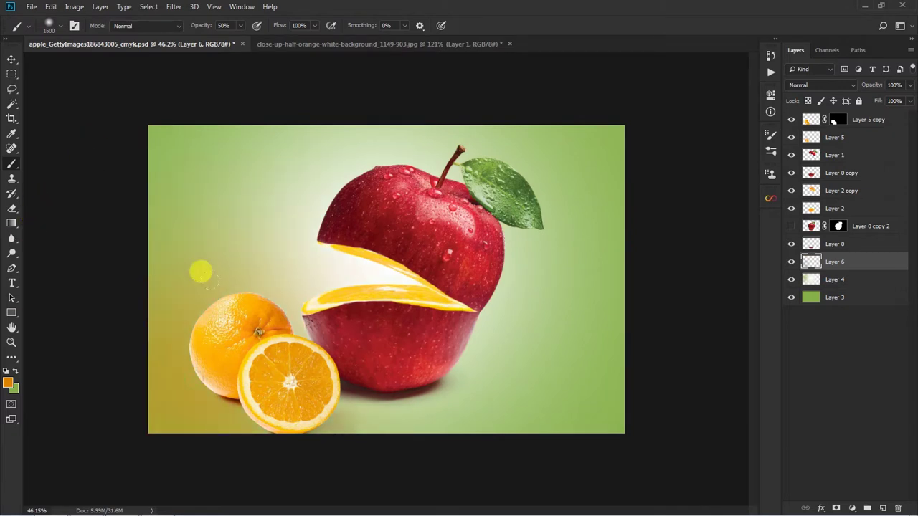
# Brighten the image with two Curves adjustments, raising the curve each time.
pyautogui.hotkey('ctrl', 'm')
pyautogui.click(660, 157)
pyautogui.moveTo(660, 157); pyautogui.dragTo(647, 149)
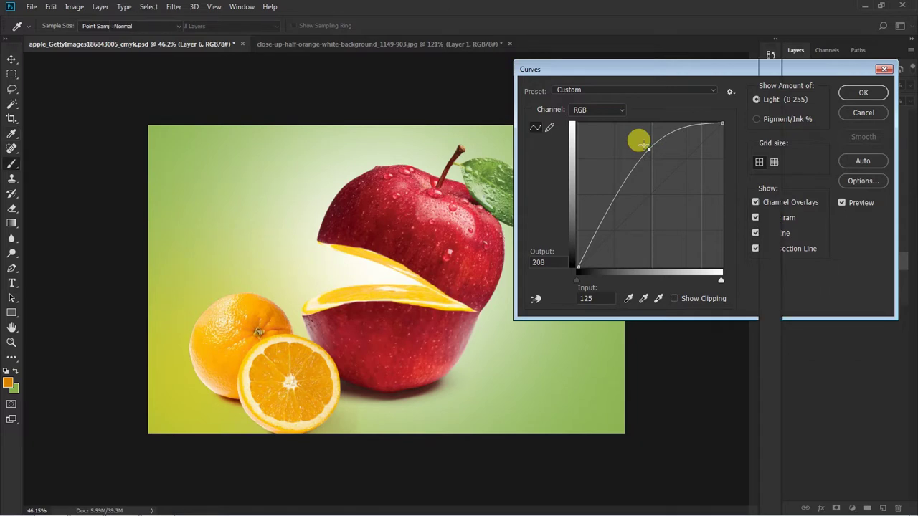
pyautogui.press('Return')
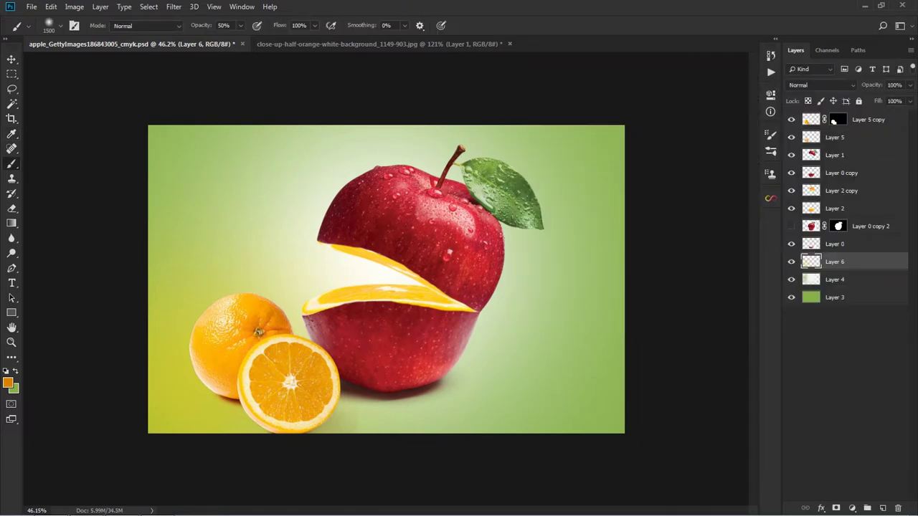
pyautogui.write('10')
pyautogui.press('Return')
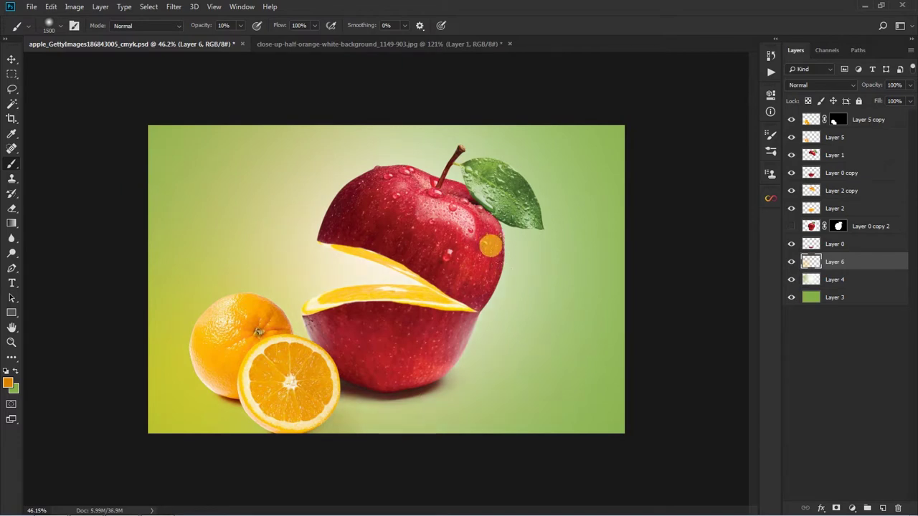
pyautogui.hotkey('ctrl', 'm')
pyautogui.moveTo(683, 160); pyautogui.dragTo(667, 151)
pyautogui.press('Return')
# Zoom to a preset view and bring back the side panels and Layers panel.
pyautogui.press('v')
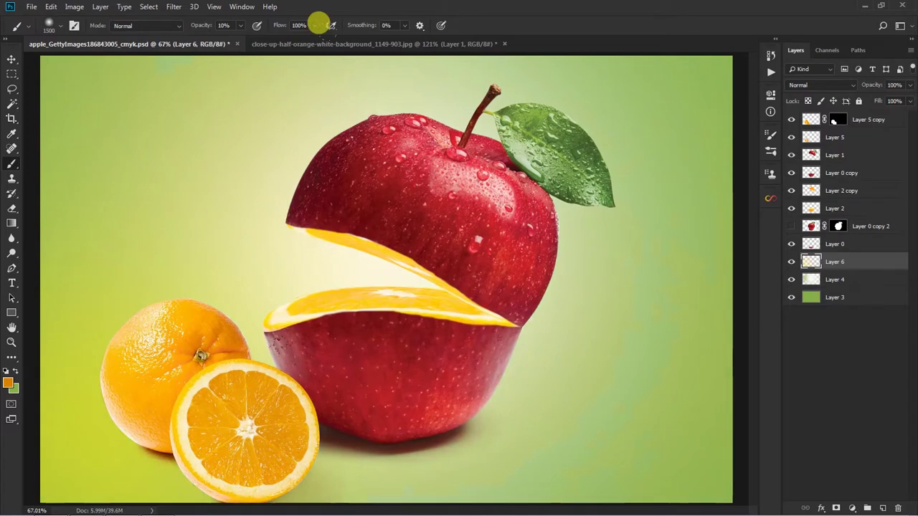
pyautogui.rightClick(405, 256)
pyautogui.click(452, 274)
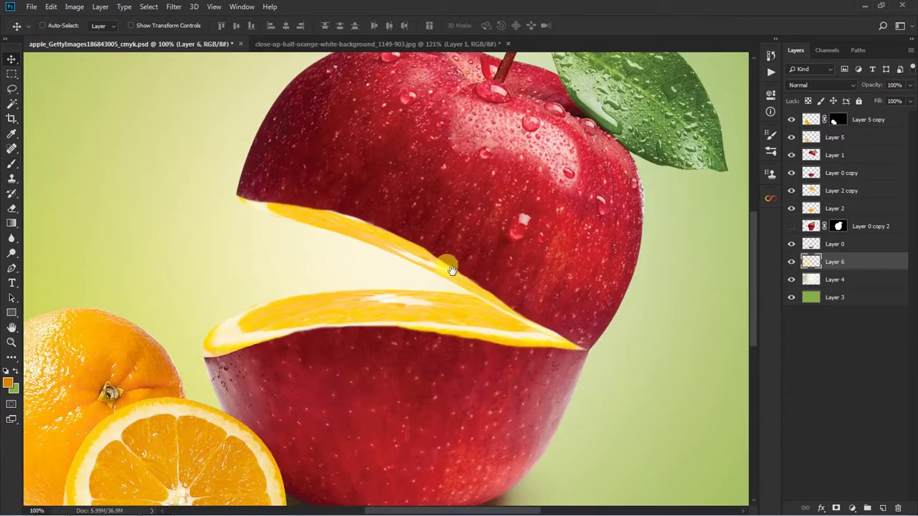
pyautogui.press('Tab')
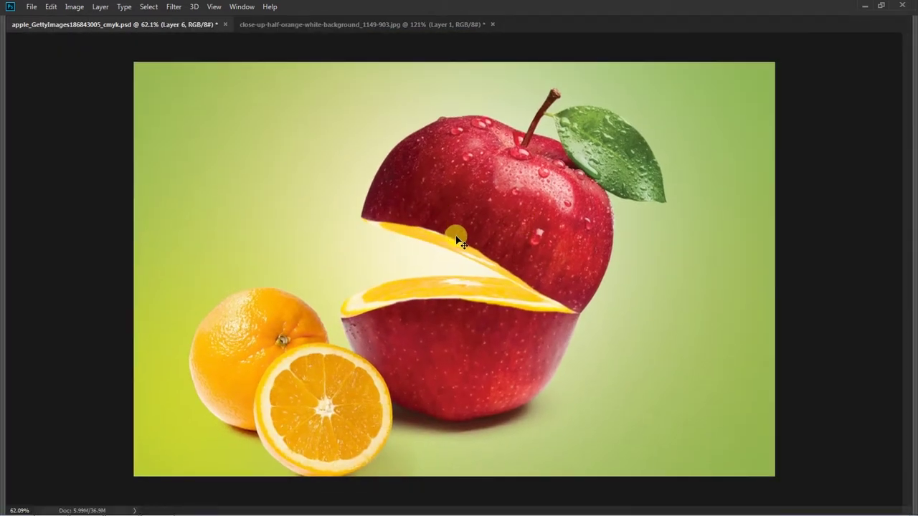
pyautogui.scroll(-5, 457, 240)
pyautogui.press('F8')
pyautogui.press('F8')
pyautogui.press('F7')
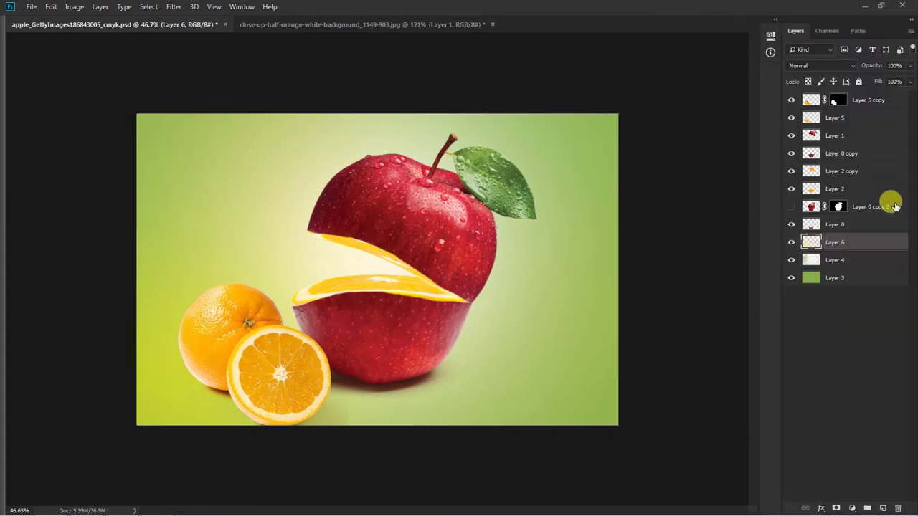
# Select Layer 5 copy through Layer 0 and shift the fruit right with two Shift+Right nudges.
pyautogui.keyDown('shift'); pyautogui.click(864, 100); pyautogui.keyUp('shift')
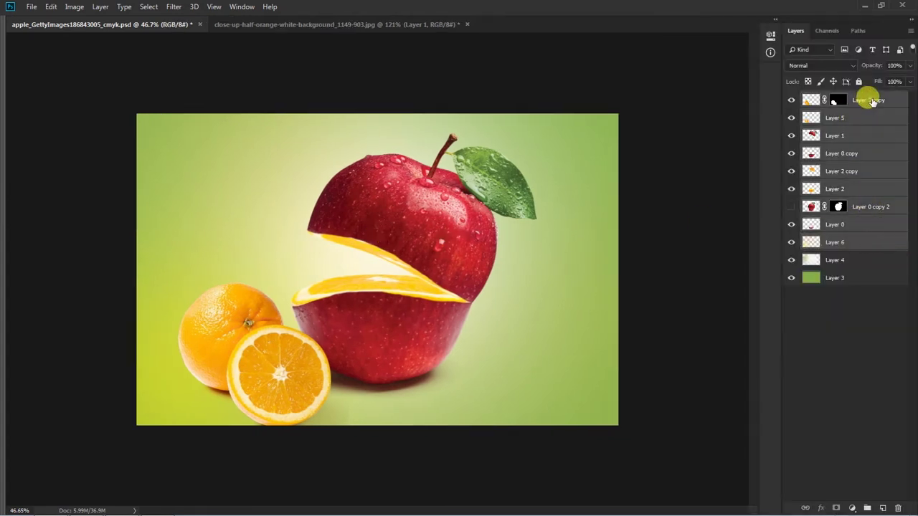
pyautogui.keyDown('ctrl'); pyautogui.click(834, 242); pyautogui.keyUp('ctrl')
pyautogui.hotkey('shift', 'Right')
pyautogui.hotkey('shift', 'Right')
pyautogui.hotkey('shift', 'Right')
pyautogui.hotkey('shift', 'Right')
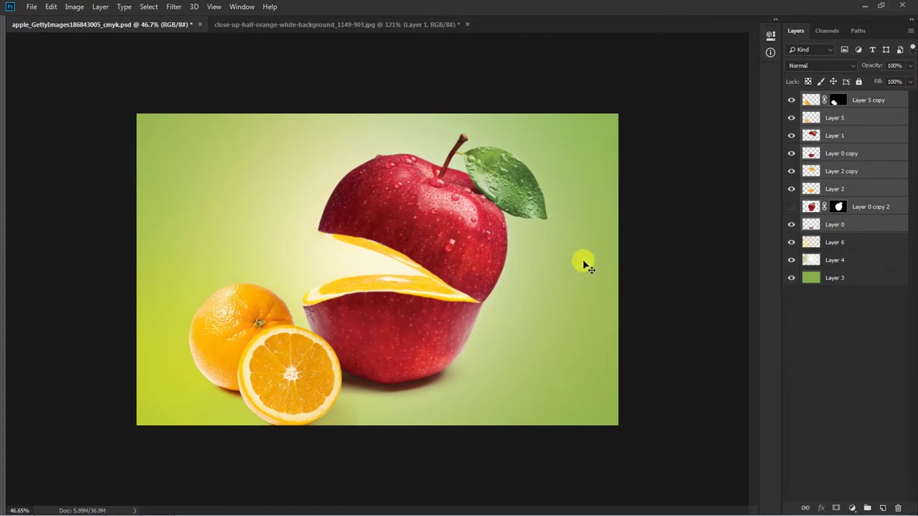
pyautogui.hotkey('shift', 'Right')
pyautogui.hotkey('shift', 'Right')
pyautogui.hotkey('shift', 'Right')
pyautogui.hotkey('shift', 'Right')
pyautogui.hotkey('shift', 'Right')
pyautogui.hotkey('shift', 'Right')
pyautogui.hotkey('shift', 'Right')
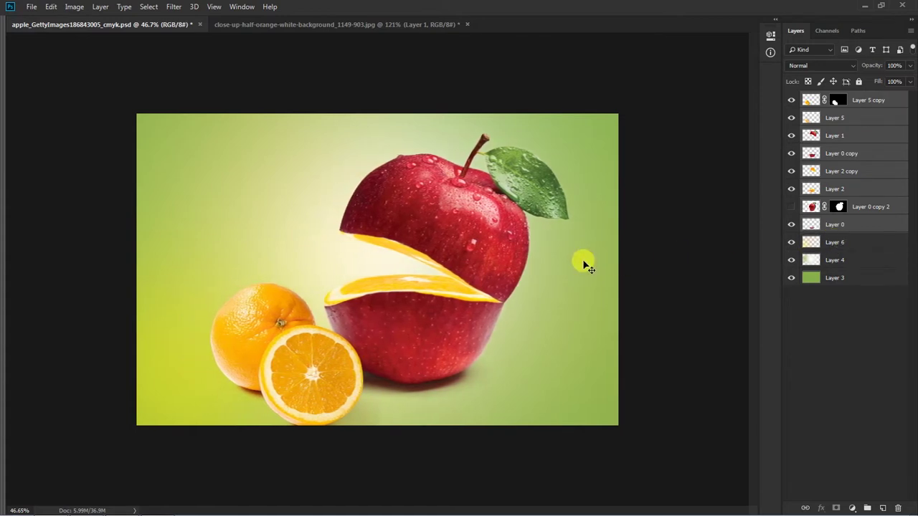
# Check the result at 100%, then fit the whole image in full-screen view.
pyautogui.rightClick(469, 252)
pyautogui.click(491, 268)
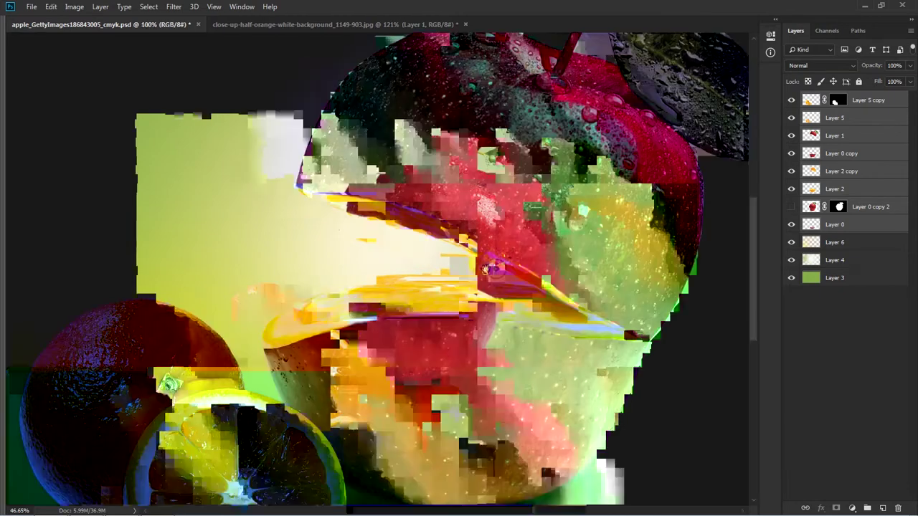
pyautogui.hotkey('ctrl', '0')
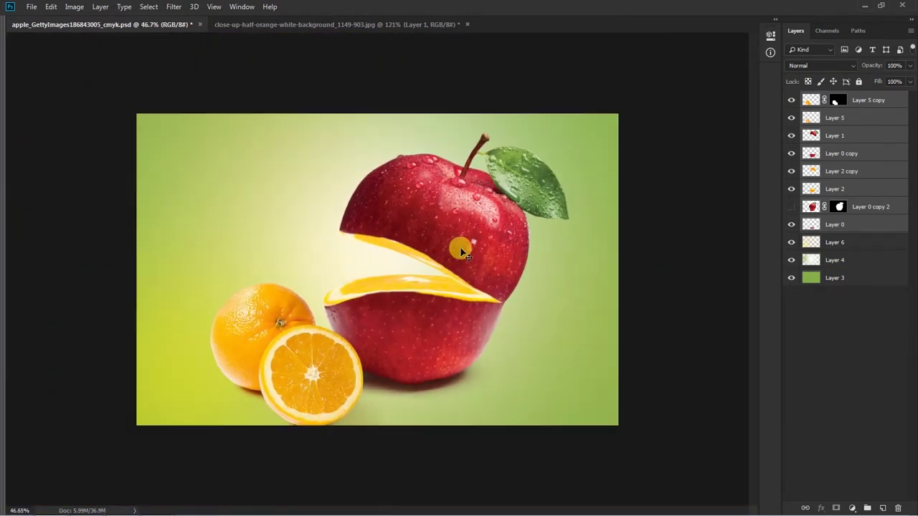
pyautogui.press('f')
pyautogui.press('f')
pyautogui.rightClick(479, 230)
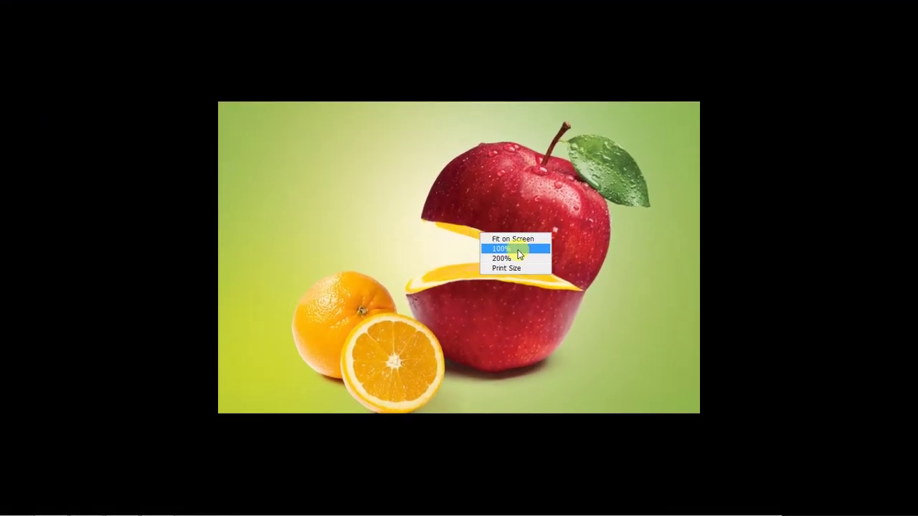
pyautogui.click(518, 248)
pyautogui.hotkey('ctrl', '0')
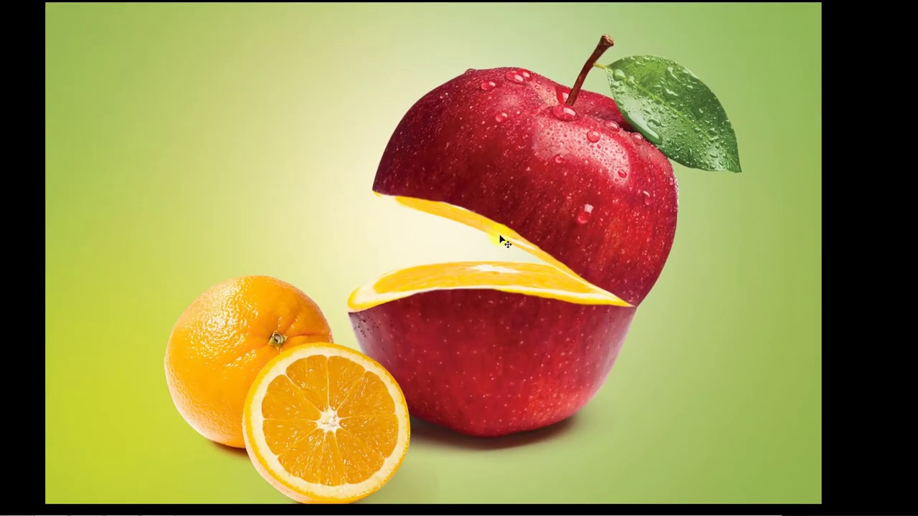
pyautogui.scroll(-2, 506, 243)
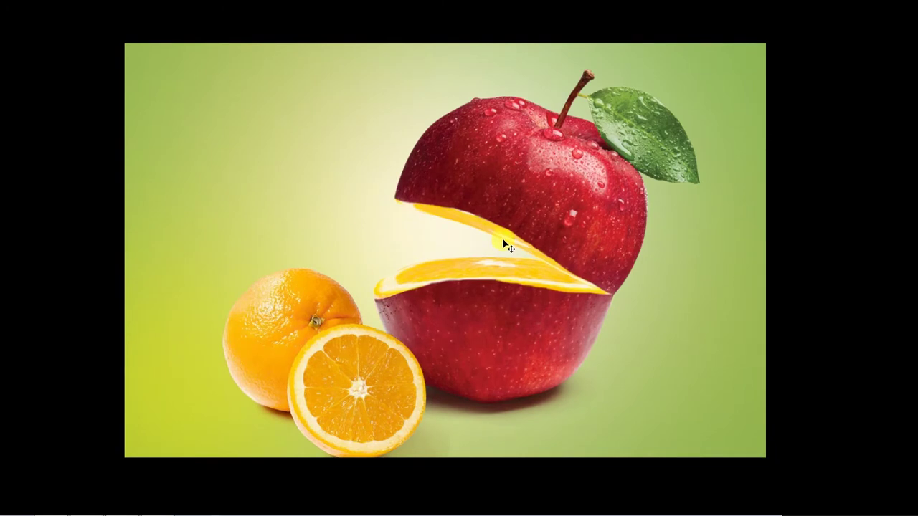
pyautogui.press('f')
pyautogui.scroll(-1, 506, 244)
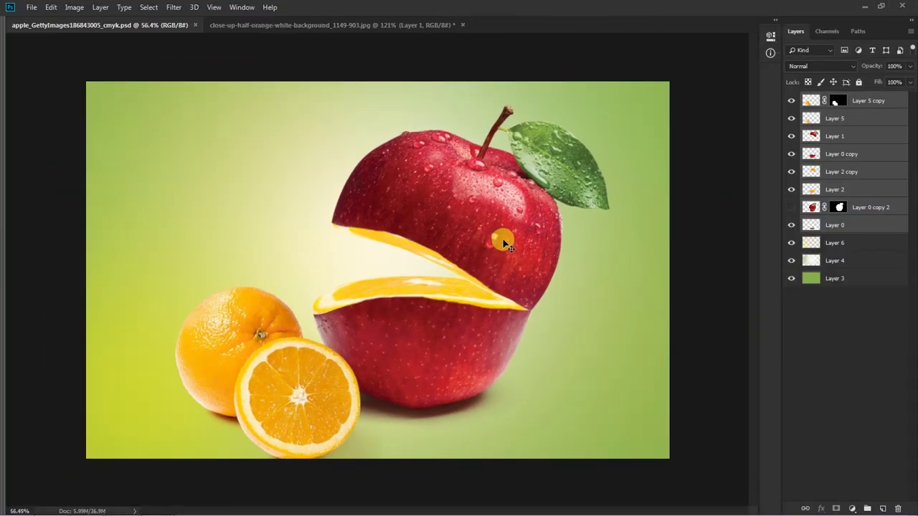